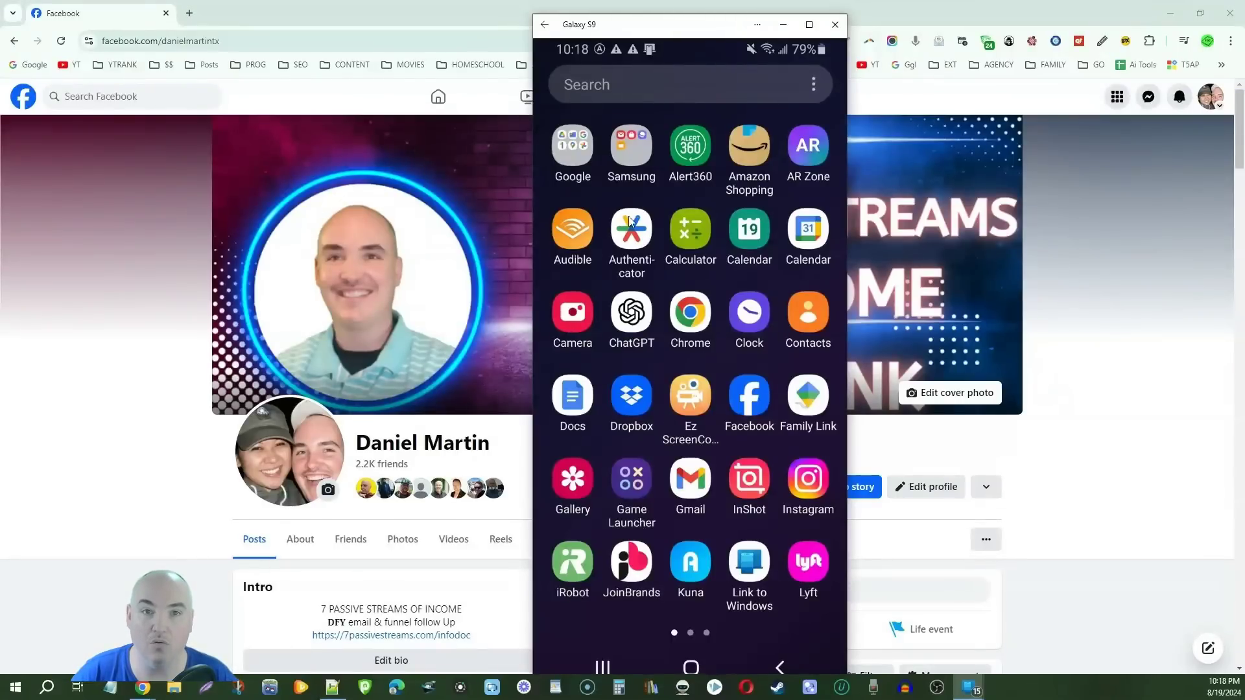
# - Switch to Messenger on the phone and open the end-to-end encrypted chats settings under Privacy & safety
pyautogui.click(603, 667)
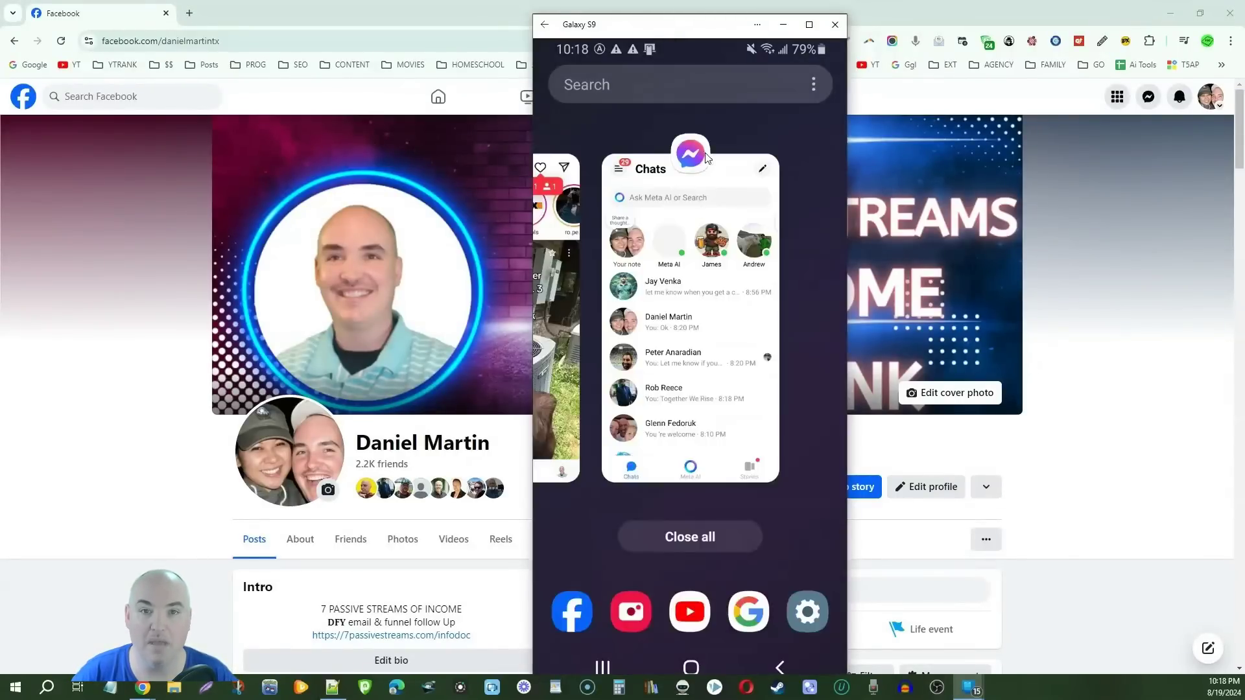
pyautogui.click(687, 311)
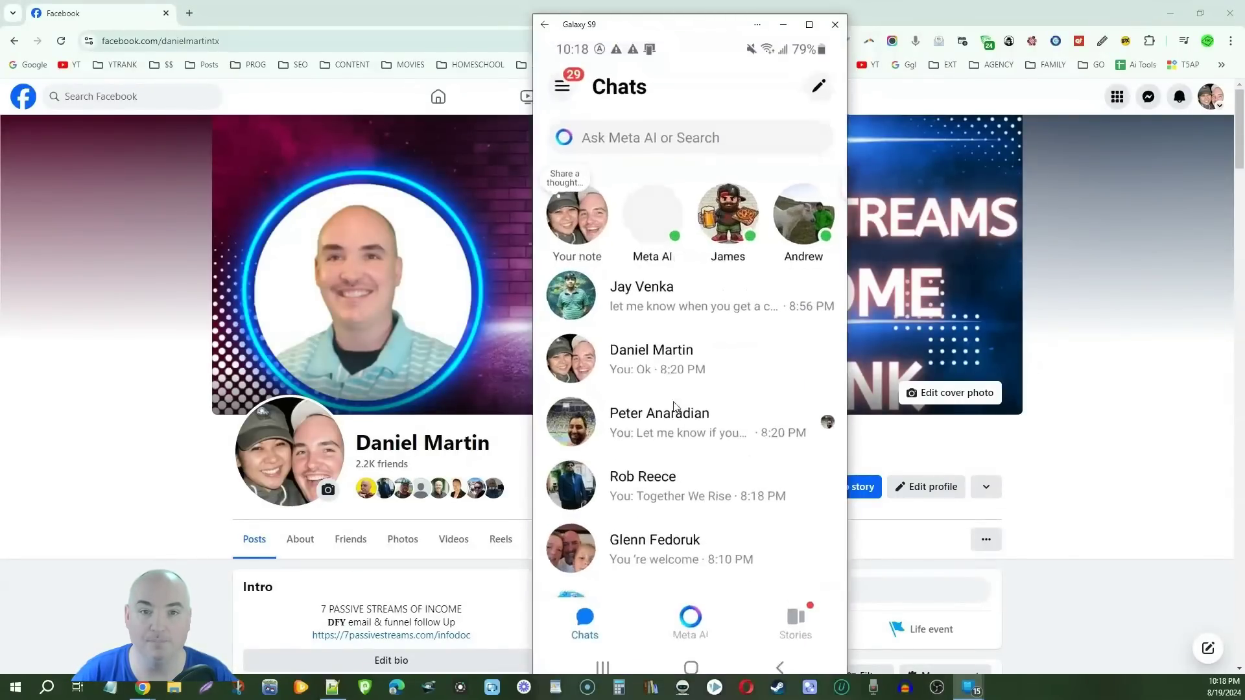
pyautogui.click(562, 91)
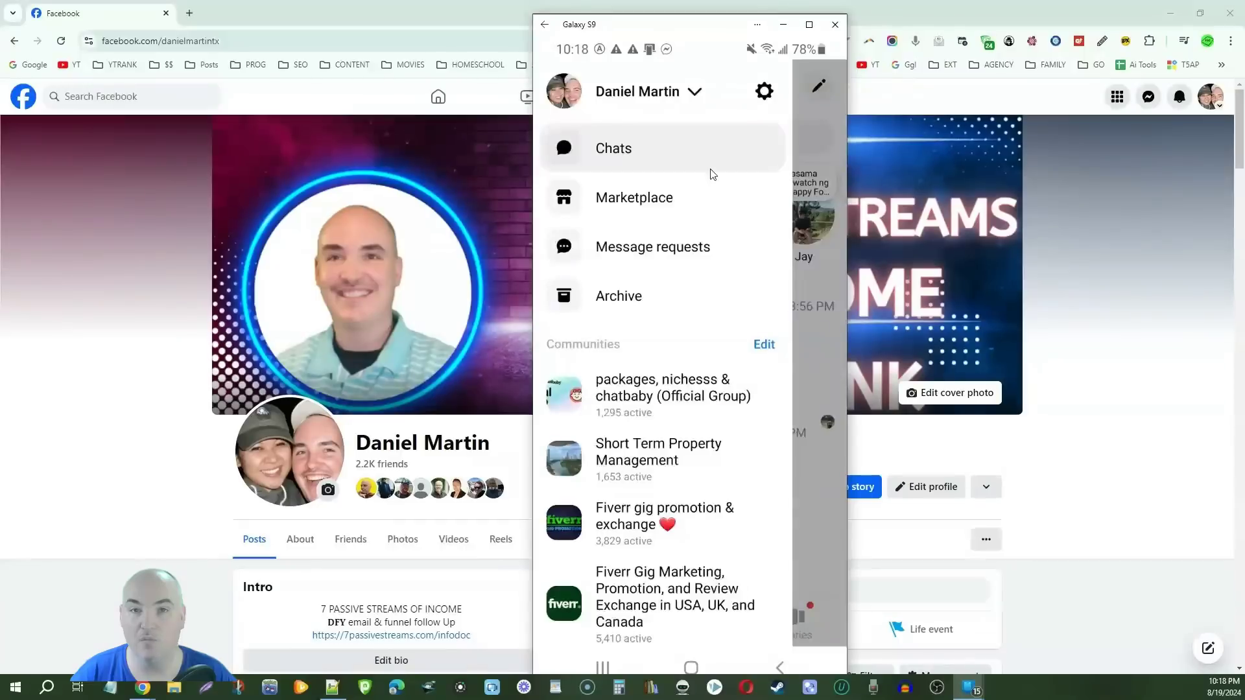
pyautogui.click(770, 100)
pyautogui.scroll(-6, 717, 369)
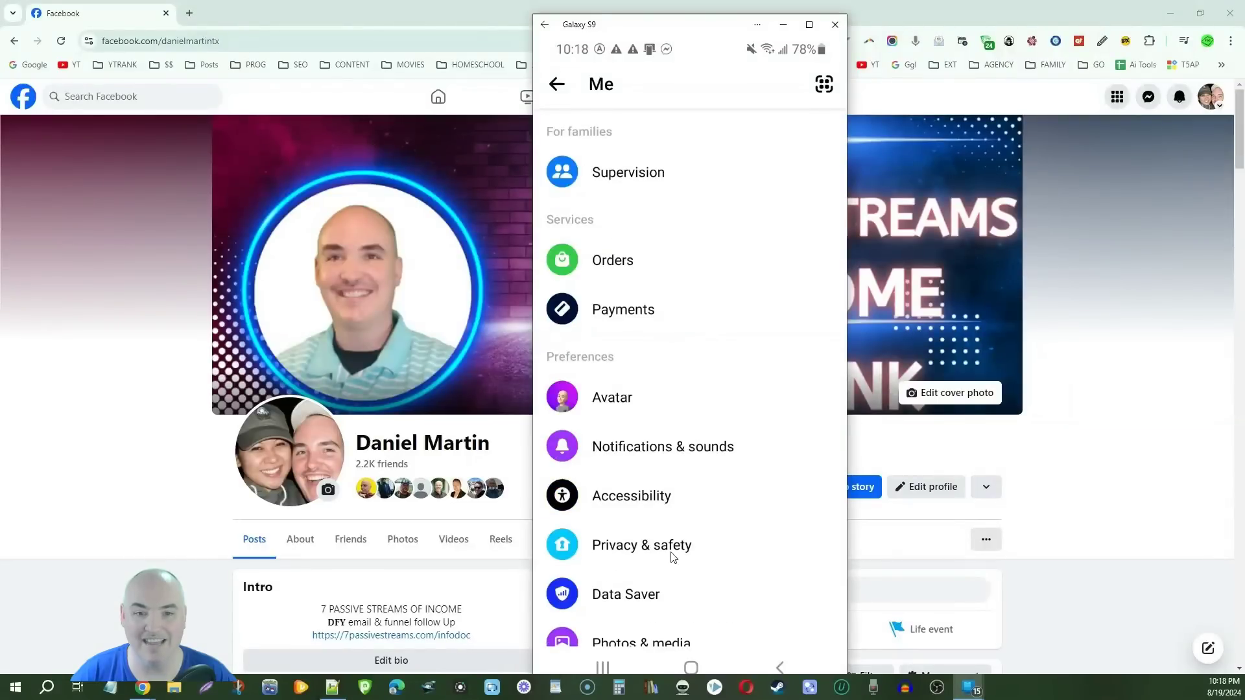
pyautogui.click(629, 550)
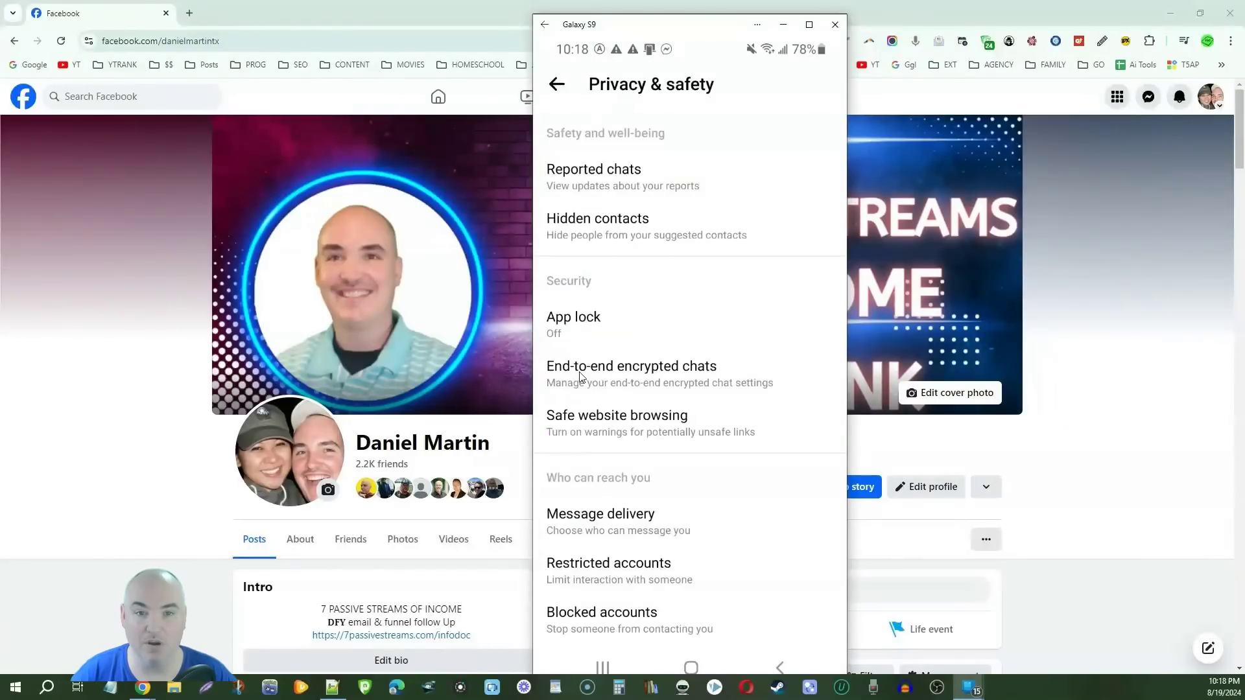
pyautogui.click(629, 376)
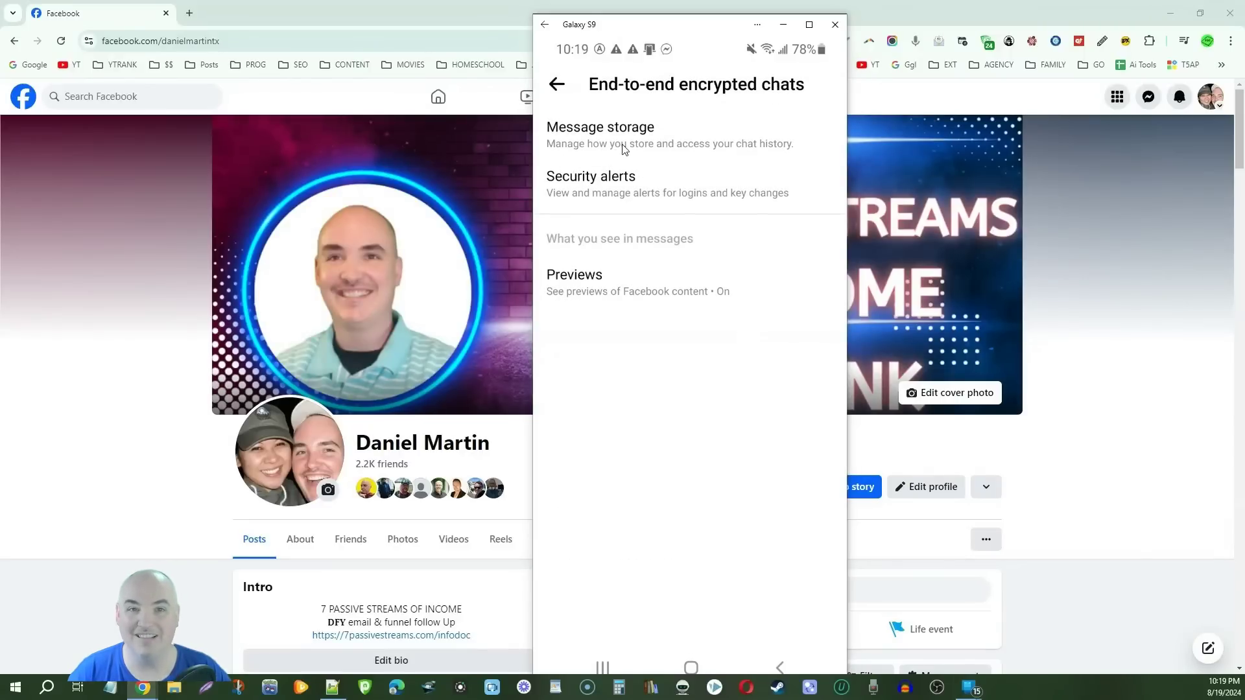
# - Turn off secure storage in the message storage settings for end-to-end encrypted chats
pyautogui.click(600, 139)
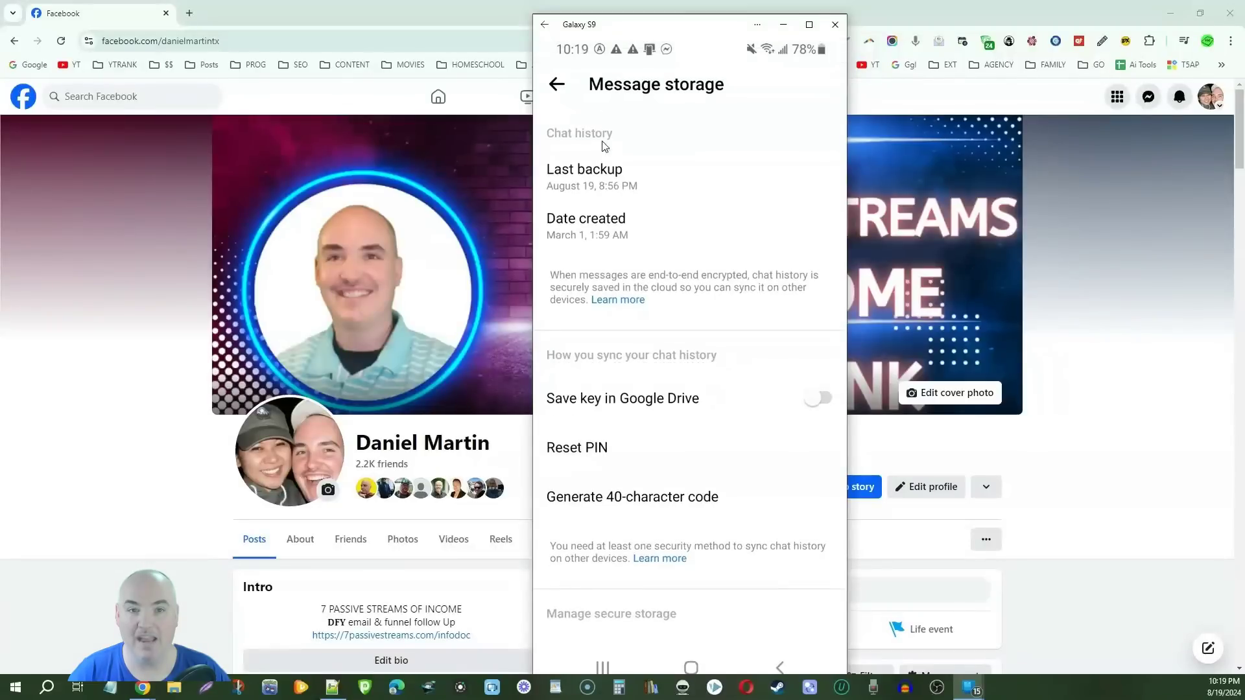
pyautogui.scroll(-3, 738, 188)
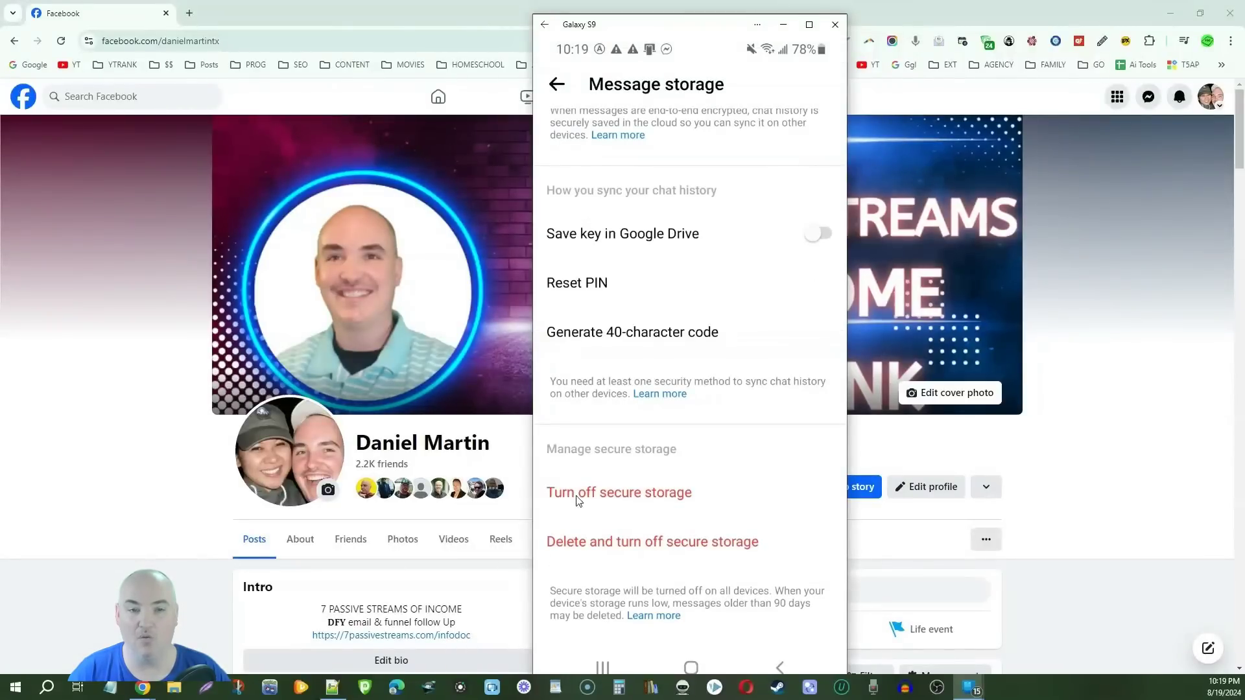
pyautogui.click(628, 494)
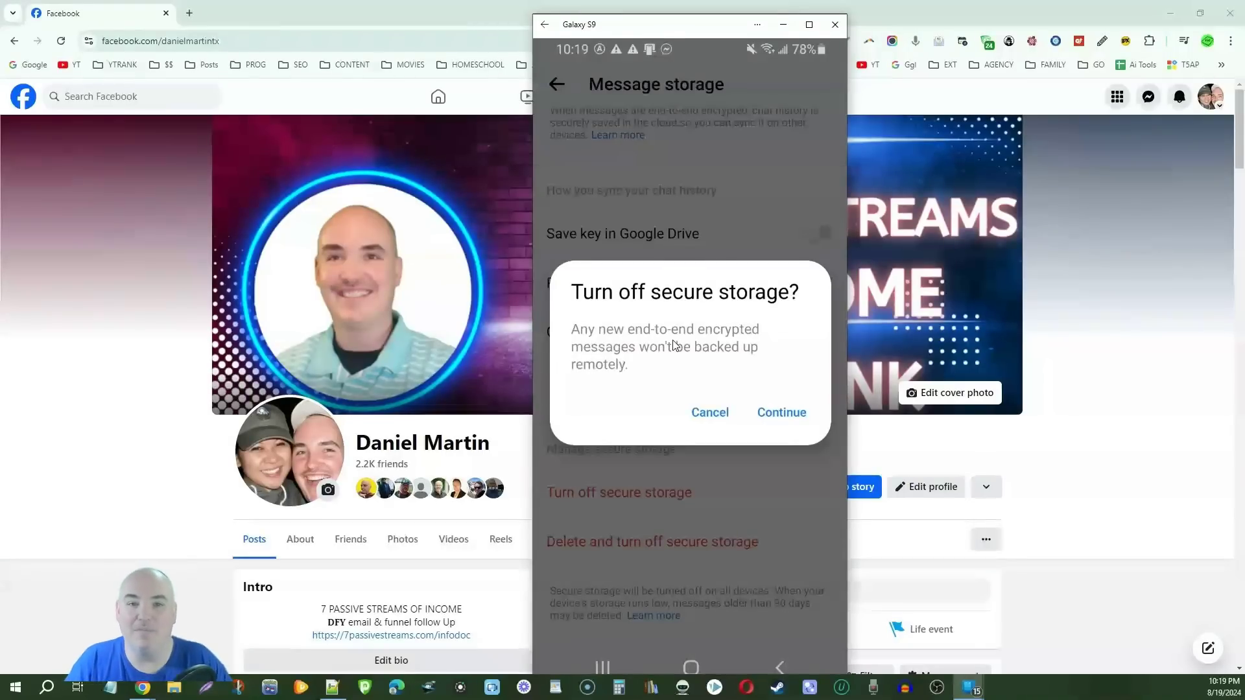
pyautogui.click(781, 413)
pyautogui.scroll(-2, 605, 489)
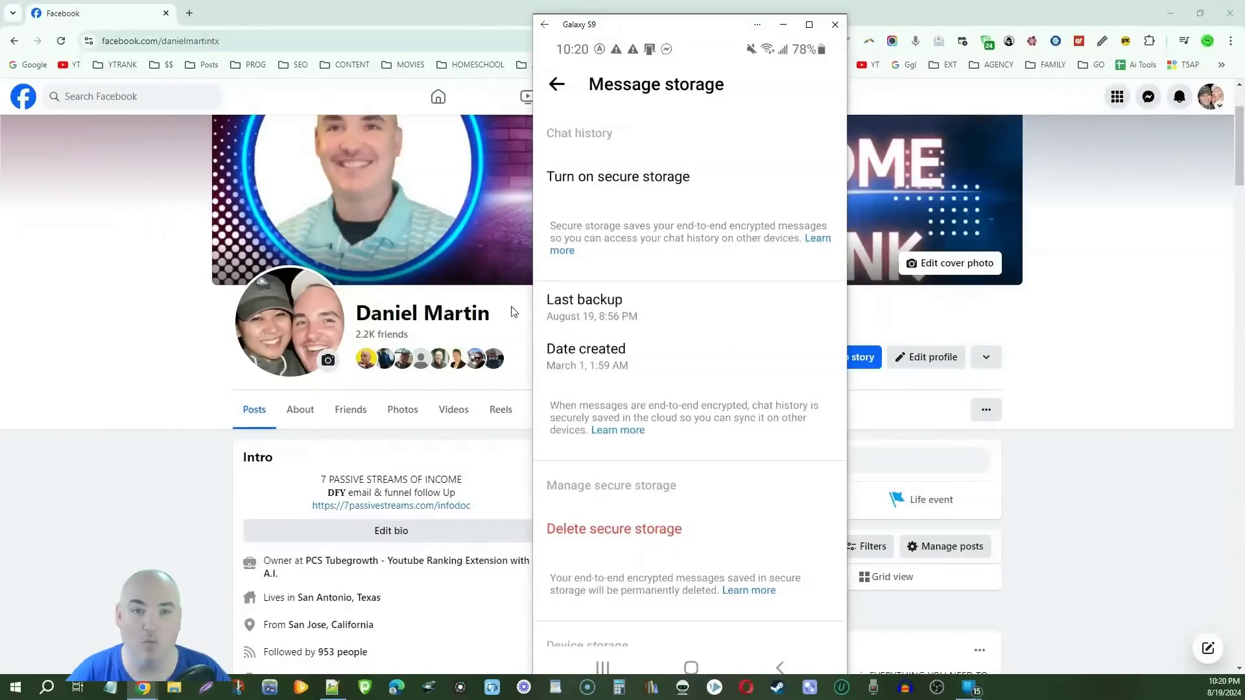
# - Log out of the Facebook login on Galaxy S9 from the list of all logins under Security alerts
pyautogui.click(556, 86)
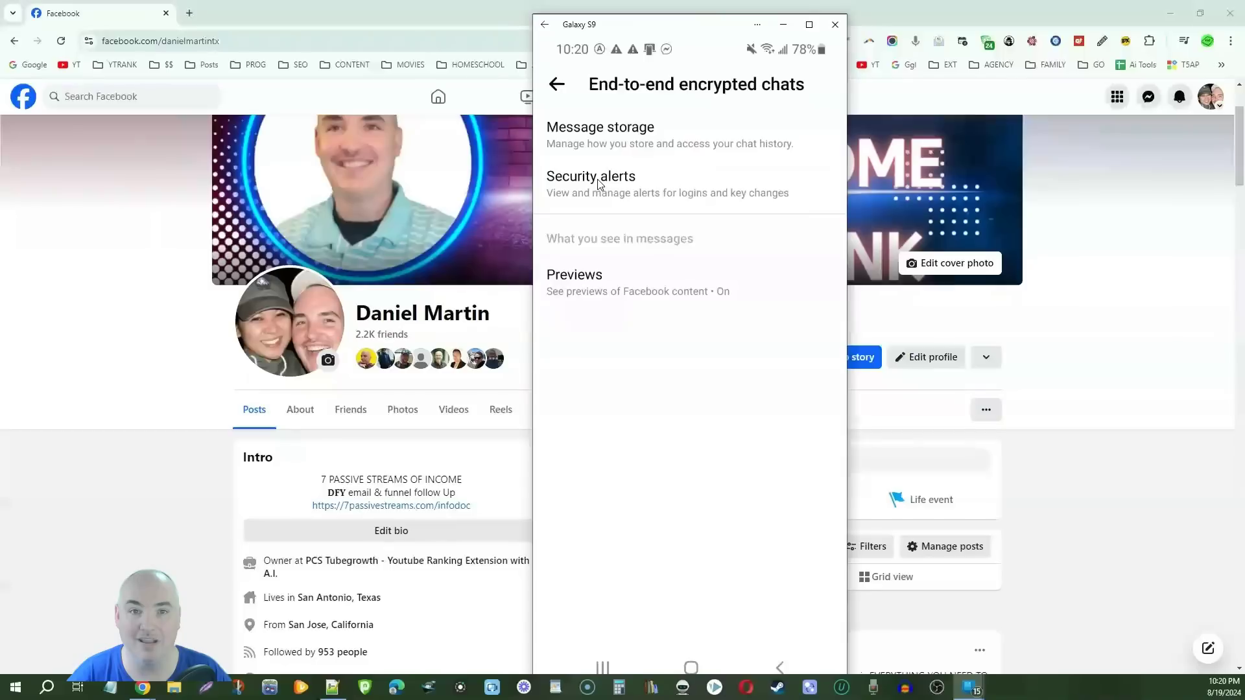
pyautogui.click(597, 181)
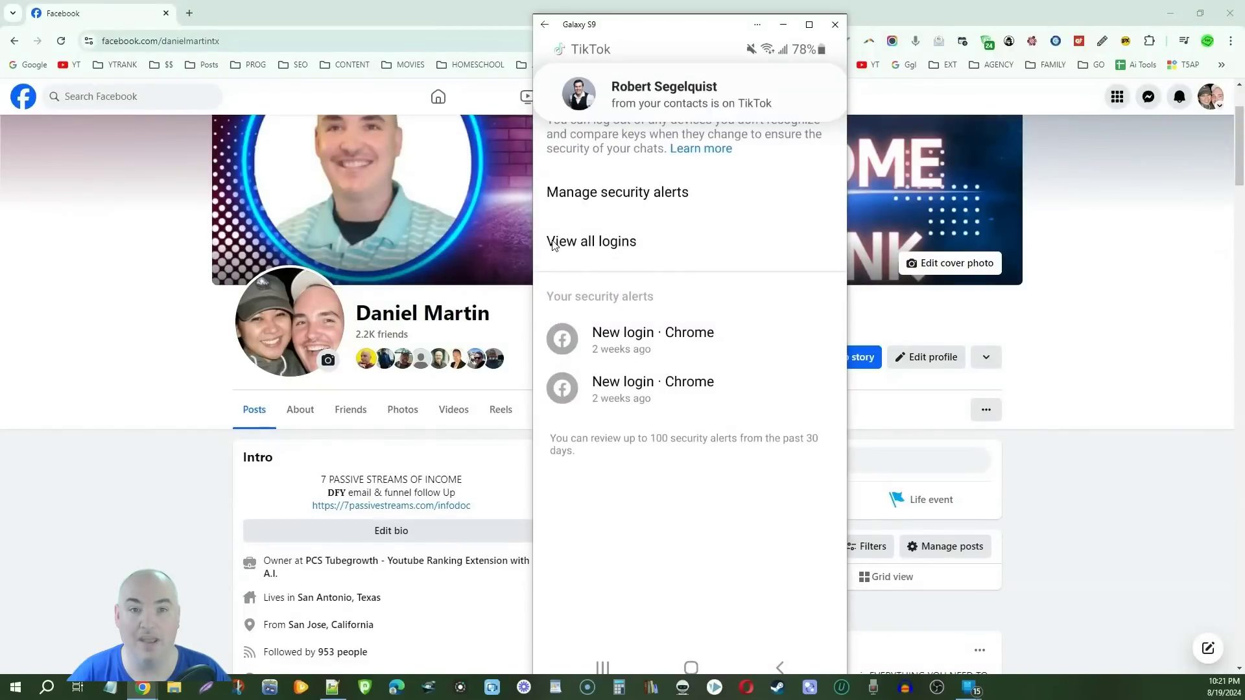
pyautogui.click(584, 249)
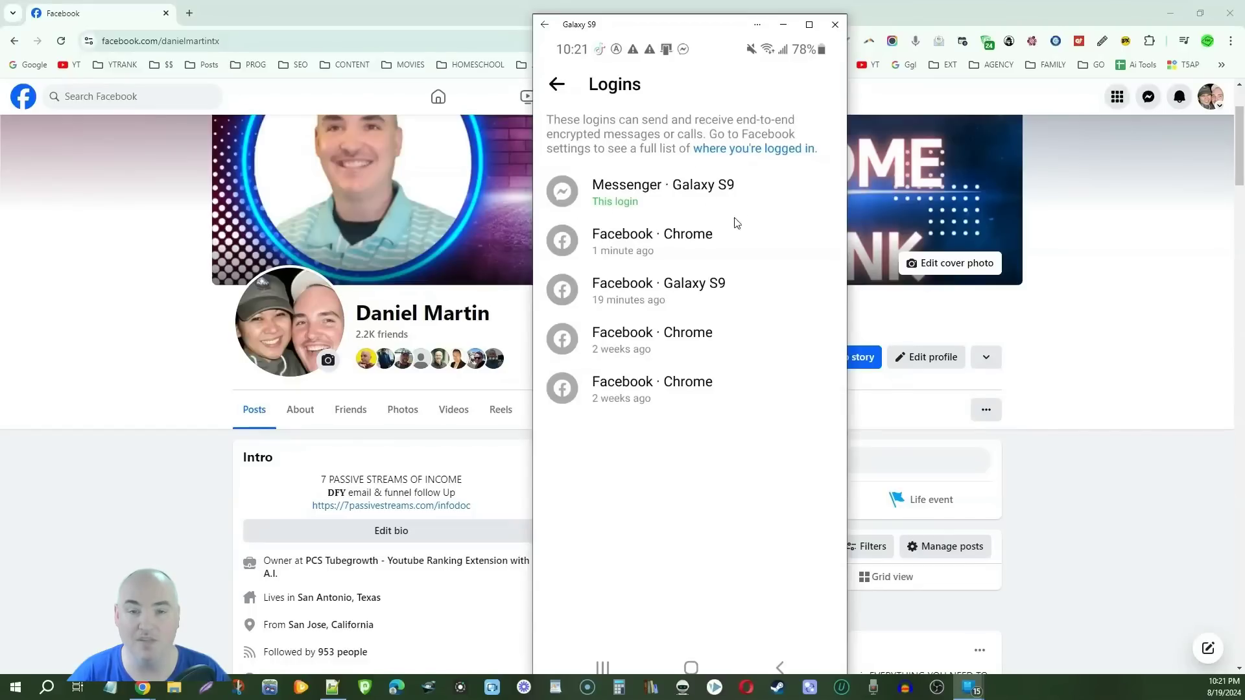
pyautogui.click(639, 197)
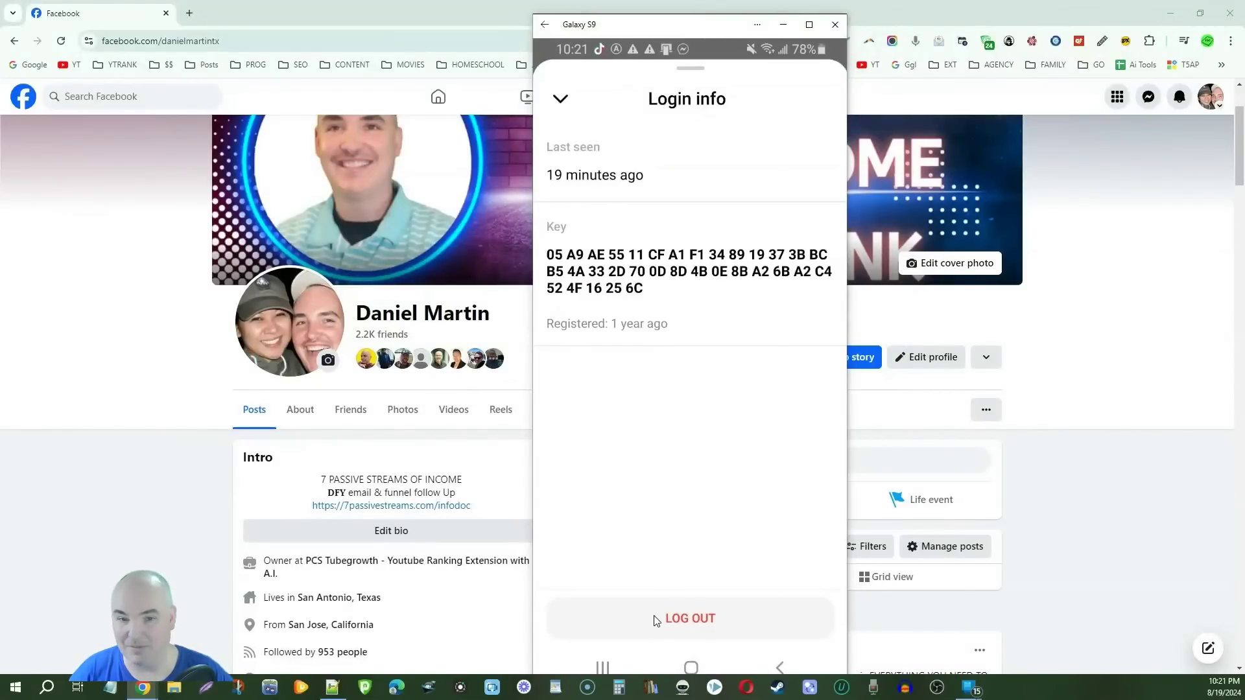
pyautogui.click(702, 621)
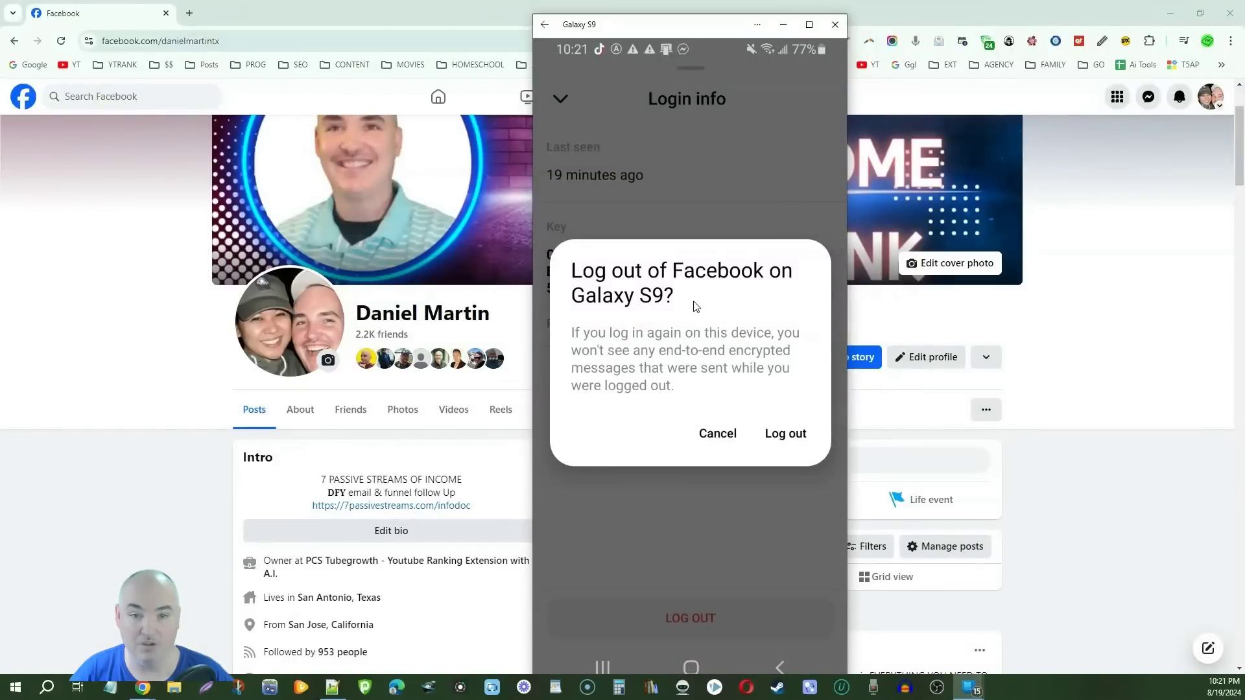
pyautogui.click(787, 436)
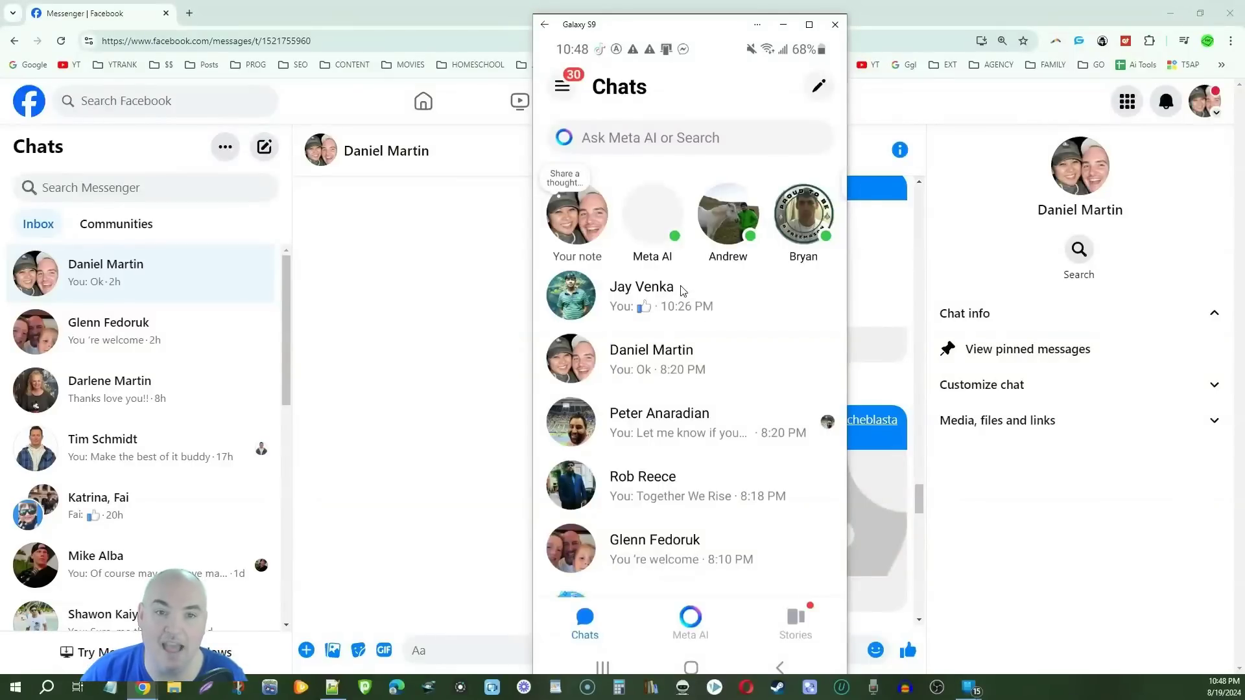
# - Examine the start of the most recent phone conversation for its encryption notice and return to the chat list
pyautogui.click(621, 296)
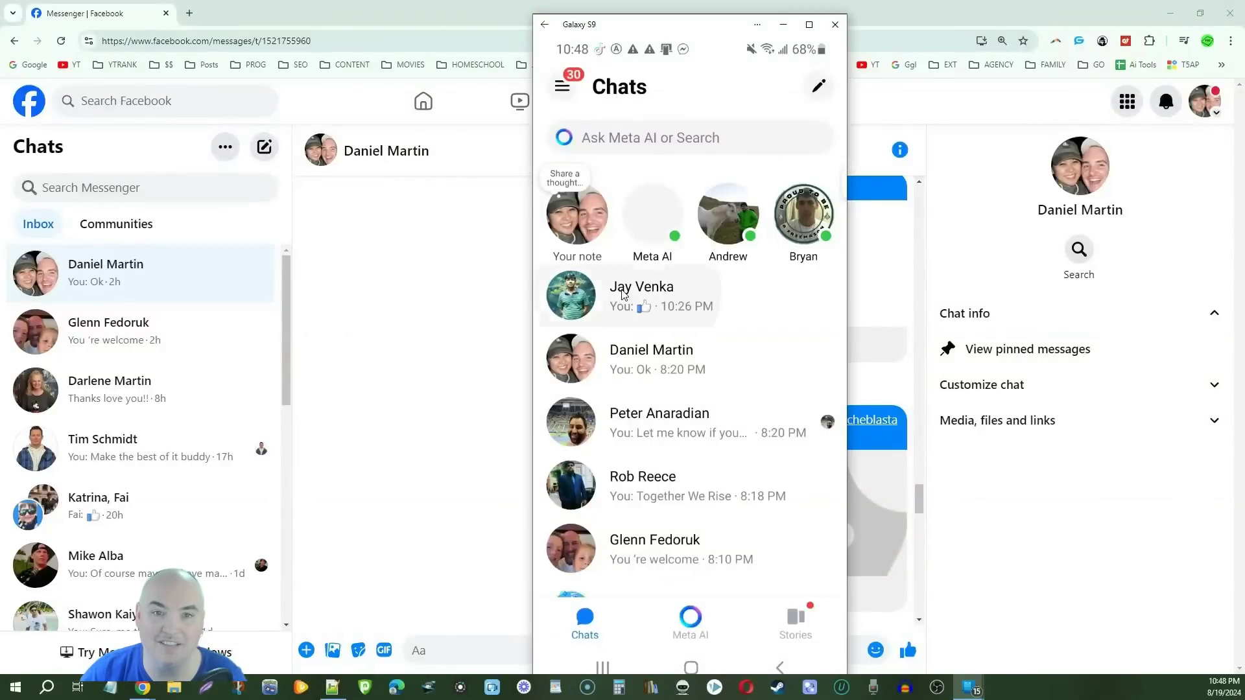
pyautogui.scroll(5, 671, 286)
pyautogui.scroll(15, 675, 271)
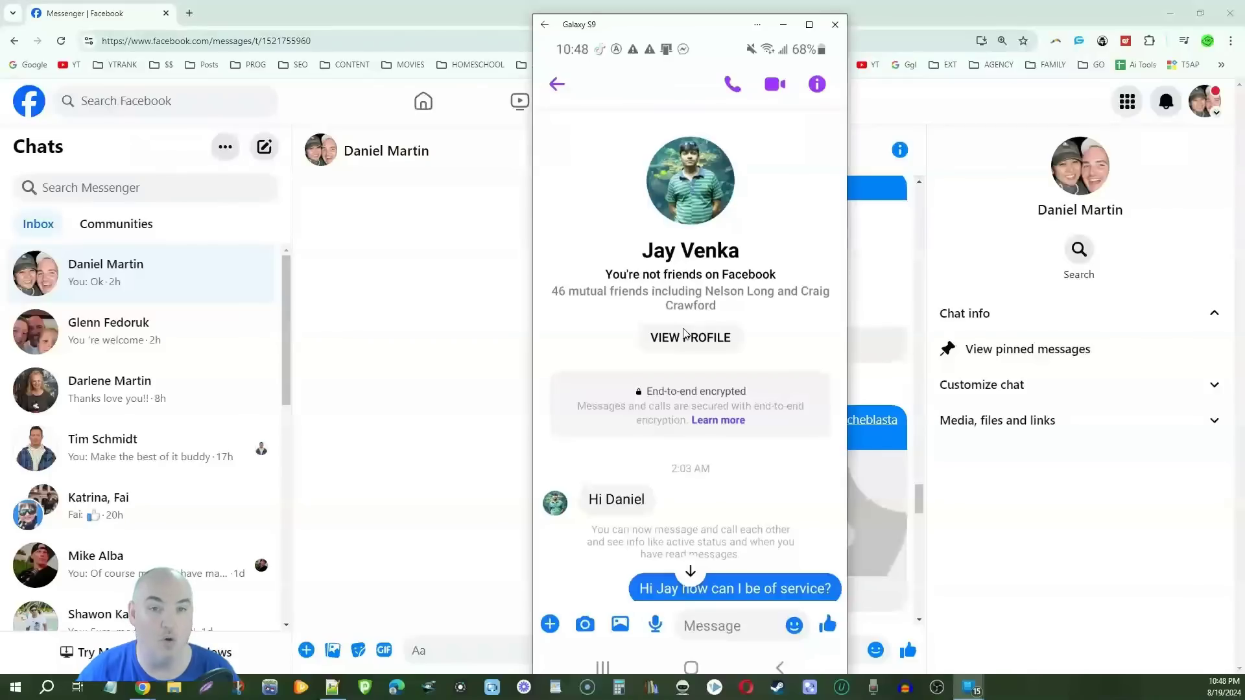
pyautogui.click(557, 84)
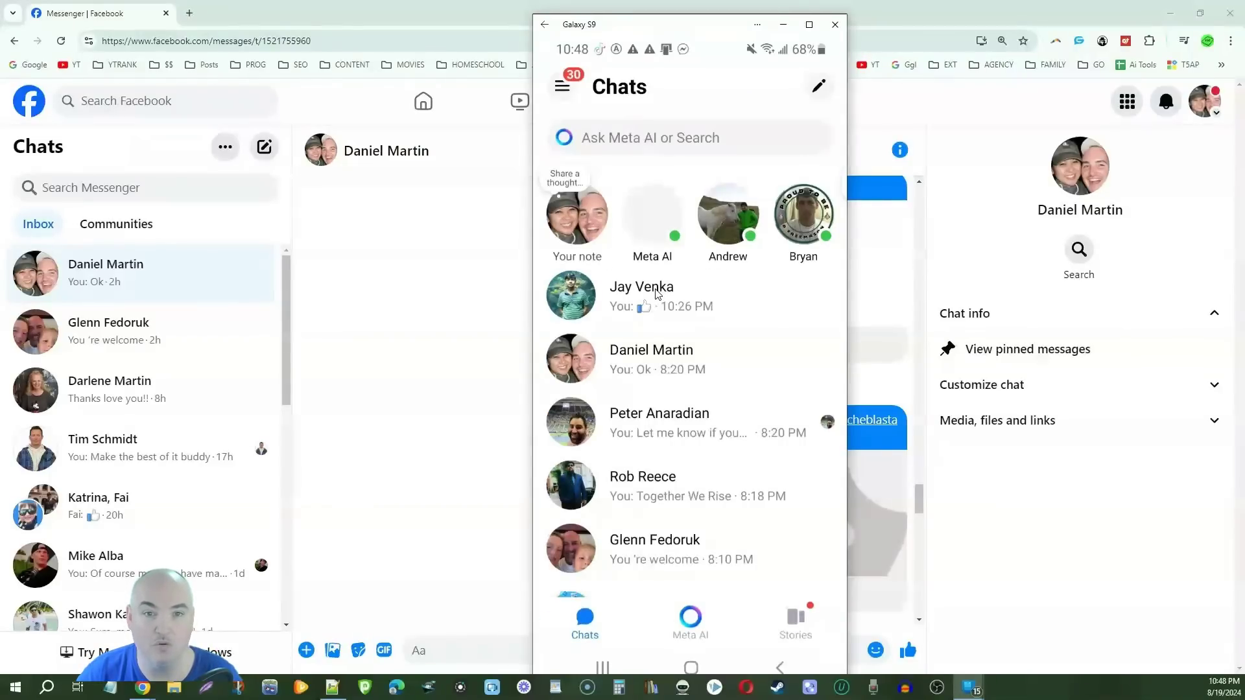
# - Check the most recent conversation's options for a way to delete it, dismiss them and reopen the conversation
pyautogui.click(656, 293)
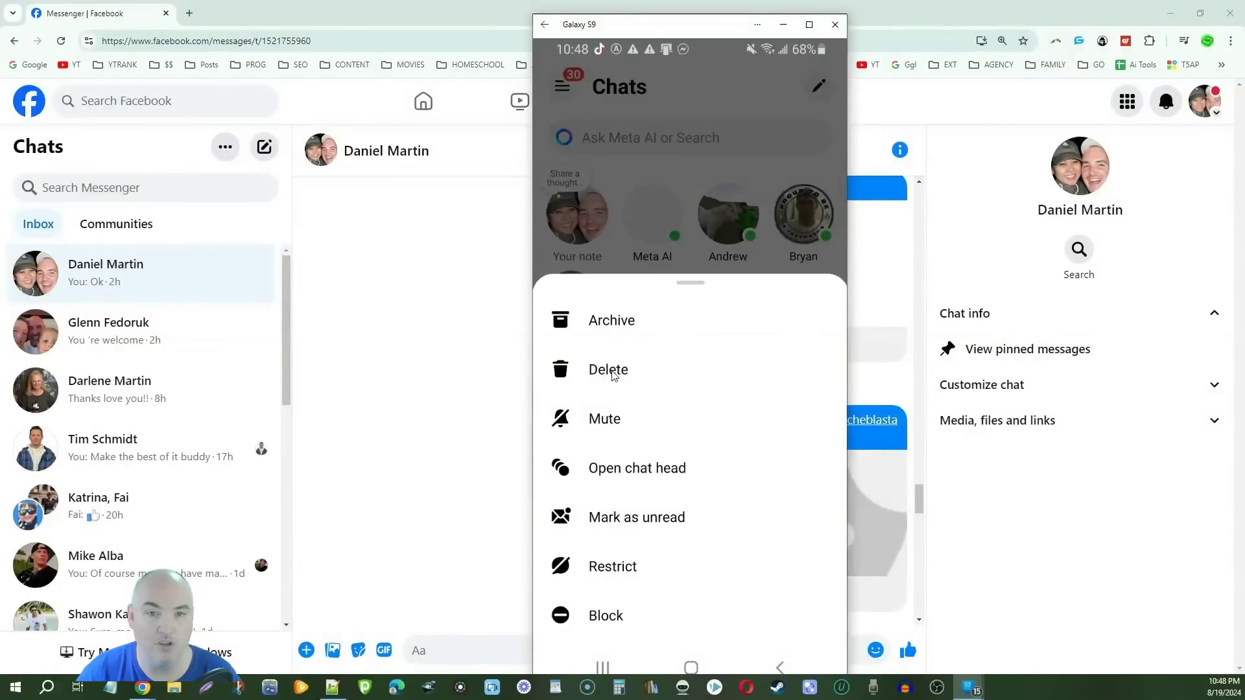
pyautogui.click(682, 170)
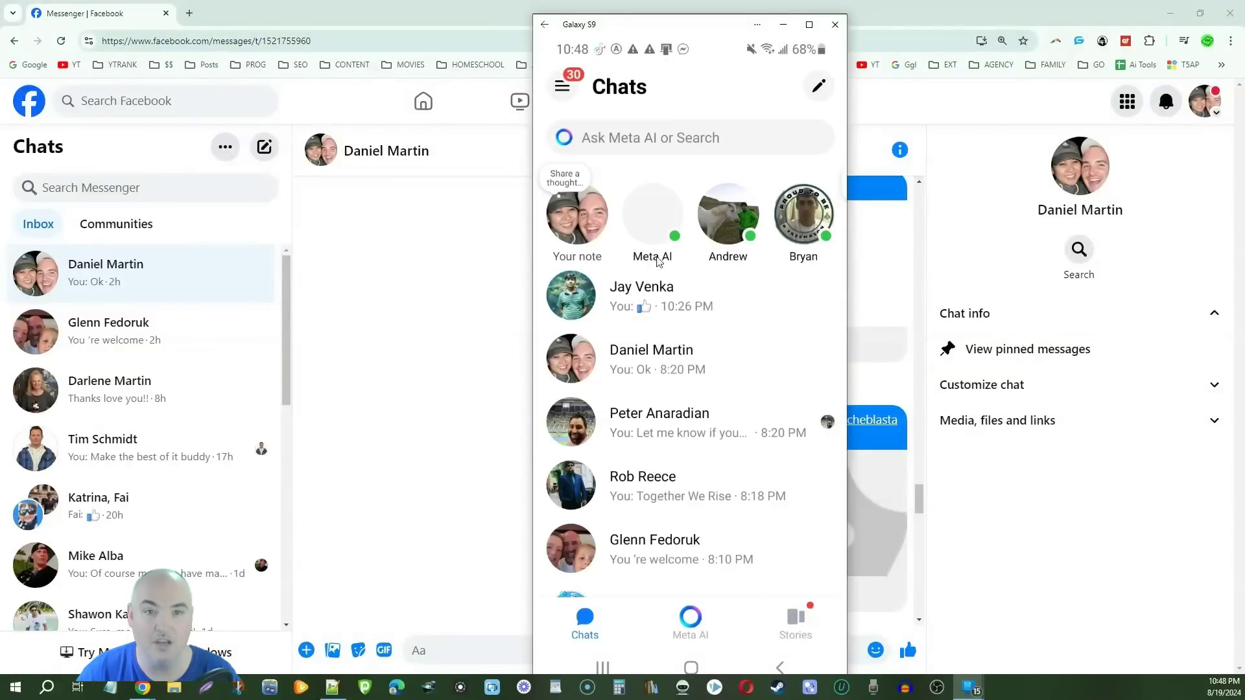
pyautogui.click(627, 293)
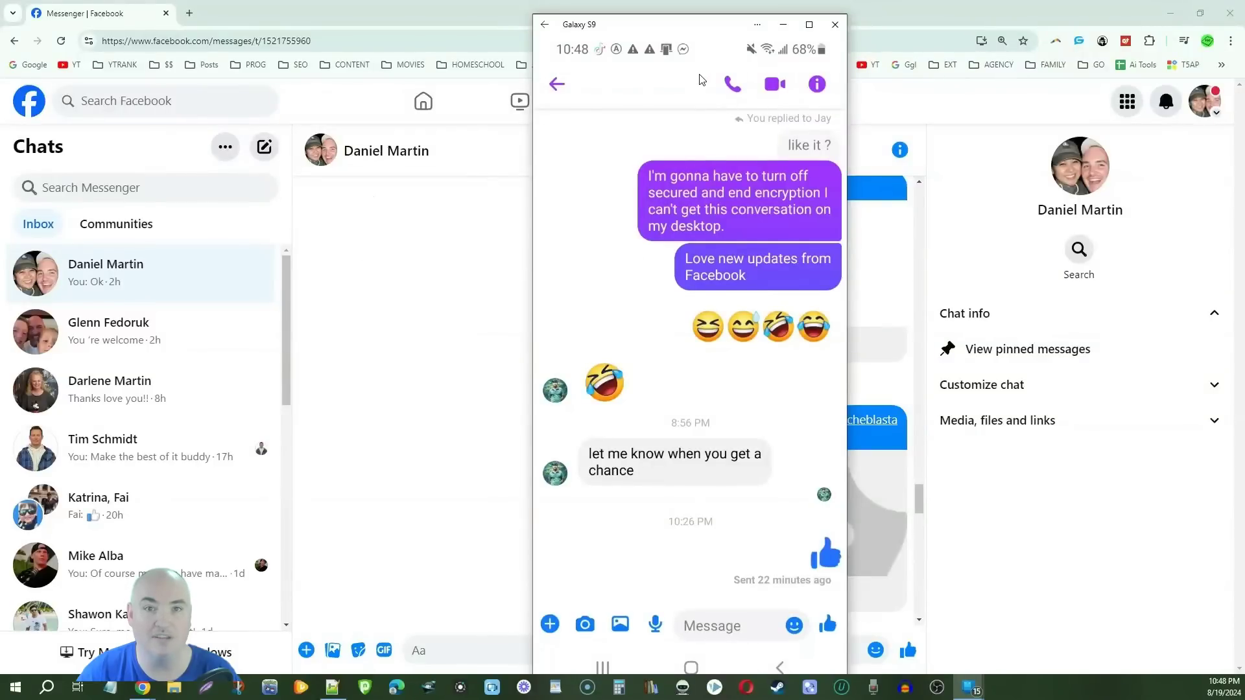
# - Minimize the phone mirror and copy the thread ID from the open Messenger conversation's web address
pyautogui.click(783, 24)
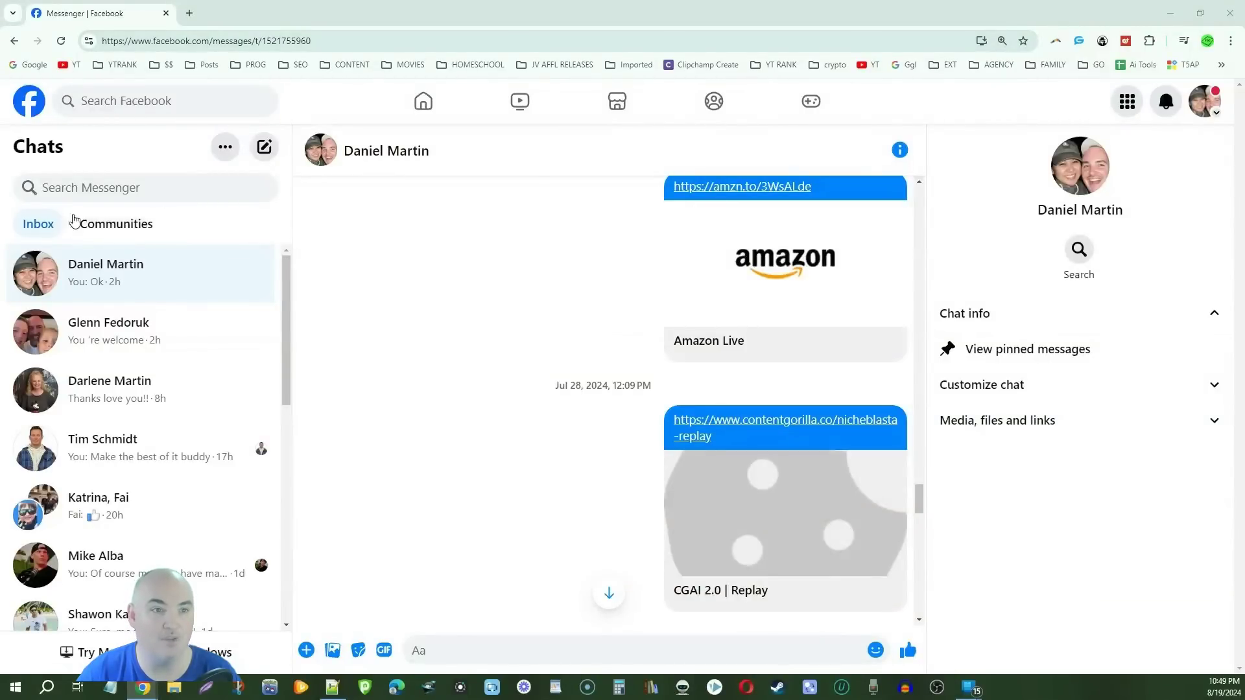
pyautogui.moveTo(312, 41); pyautogui.dragTo(259, 40)
pyautogui.hotkey('ctrl', 'c')
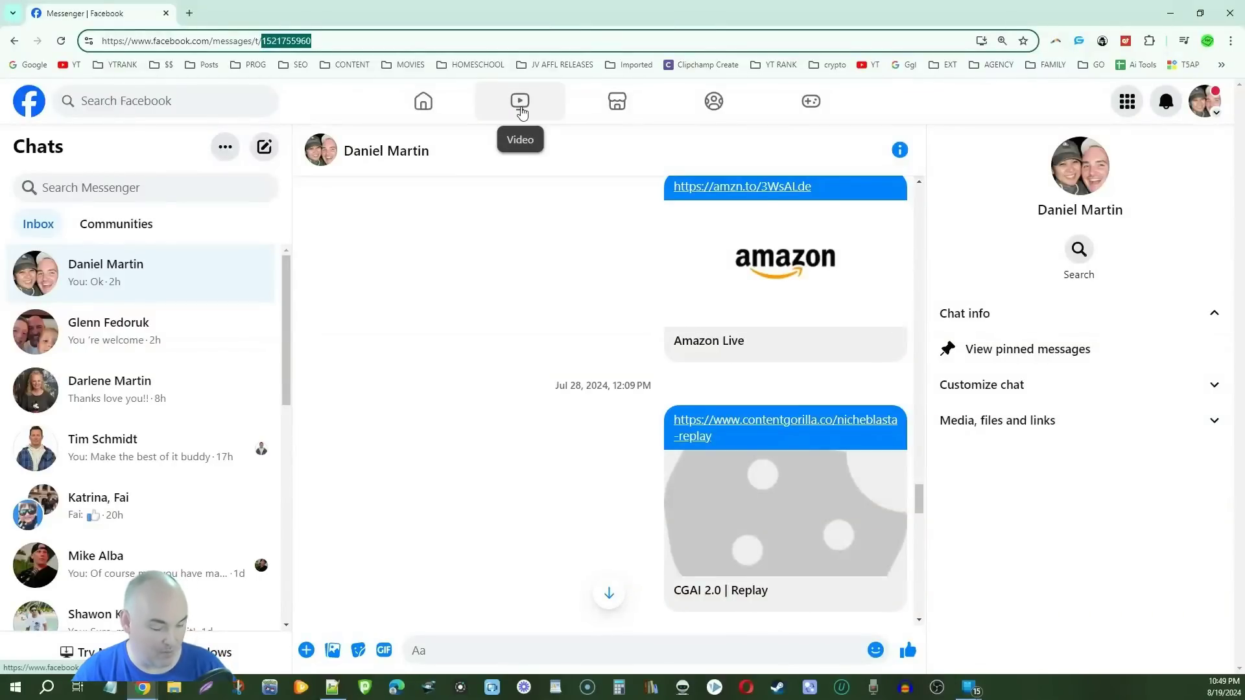
# - Open the Message Downloader in the Genius Messenger CRM extension and paste the copied conversation ID as the thread ID
pyautogui.click(1073, 37)
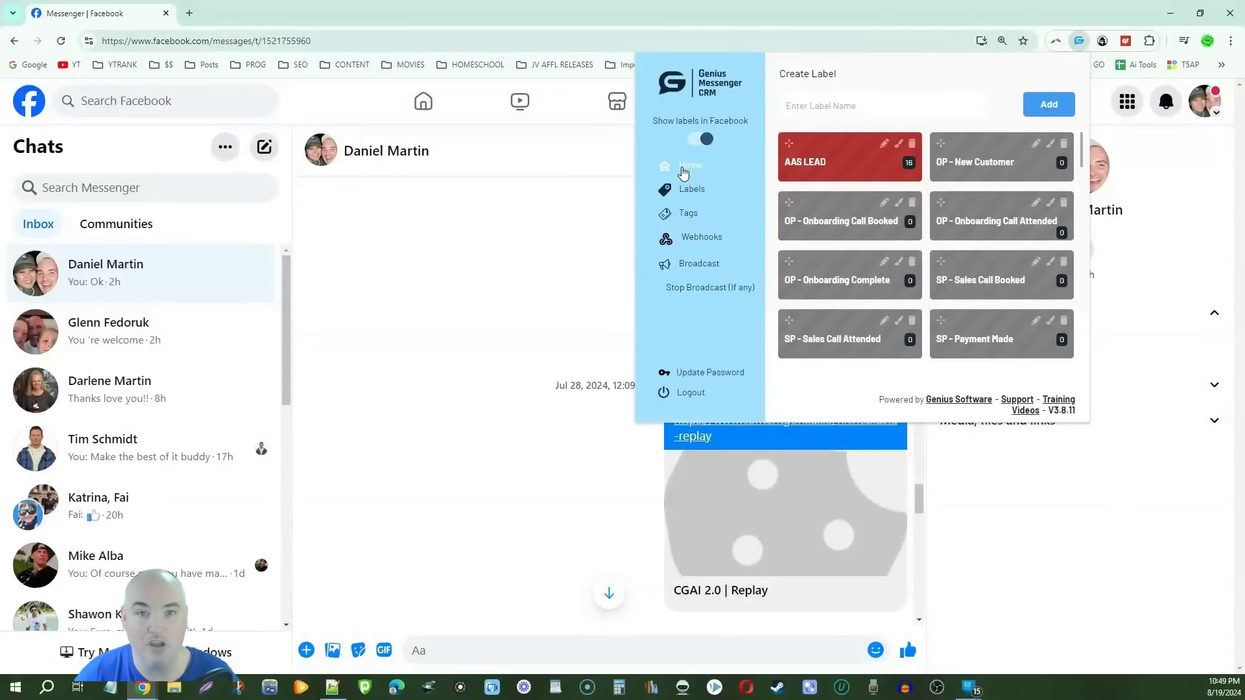
pyautogui.click(683, 169)
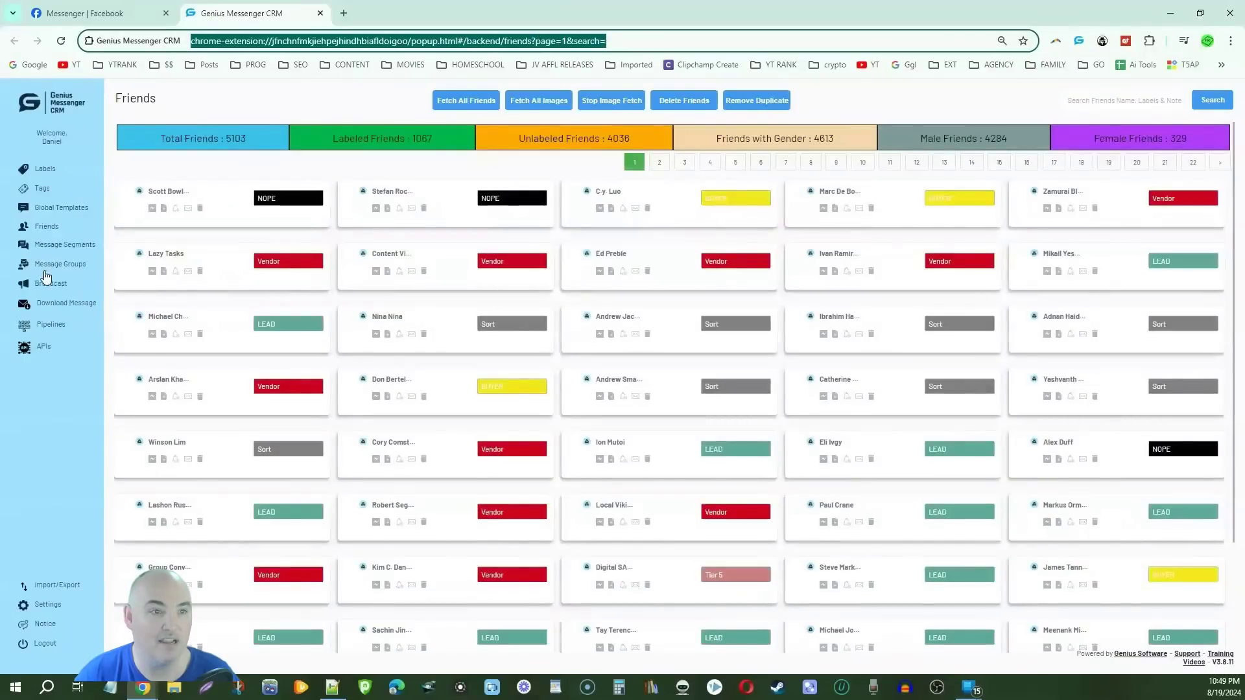
pyautogui.click(66, 303)
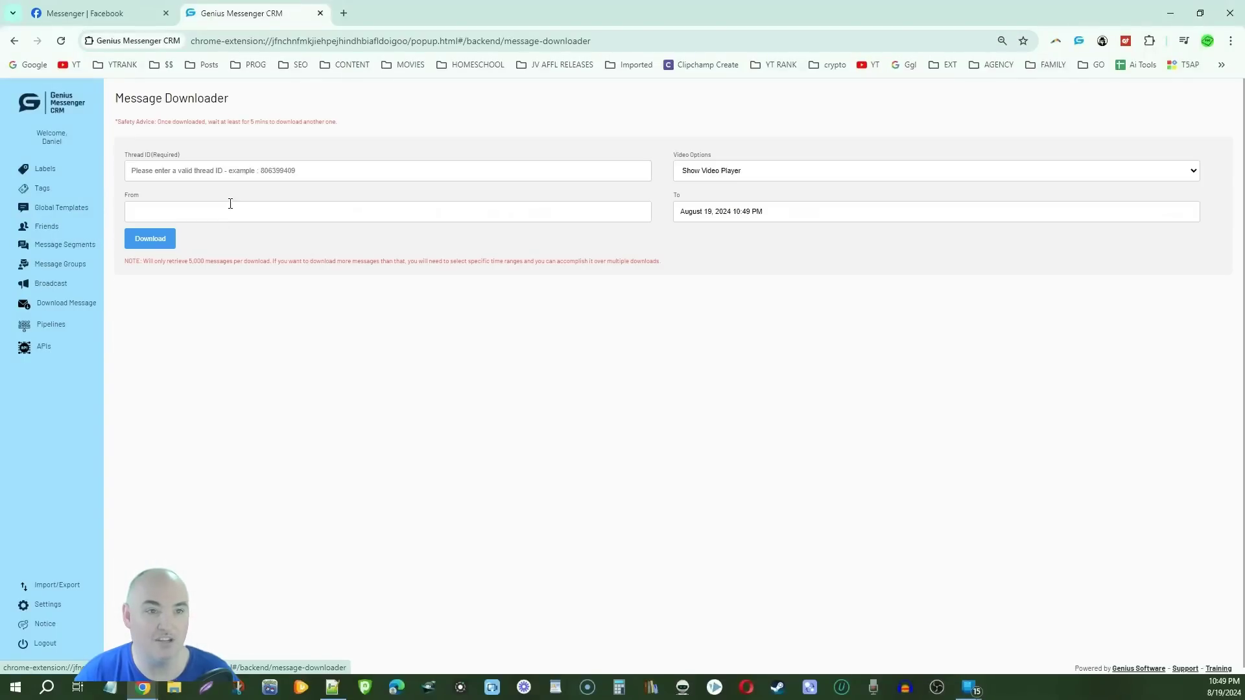
pyautogui.click(198, 175)
pyautogui.hotkey('ctrl', 'v')
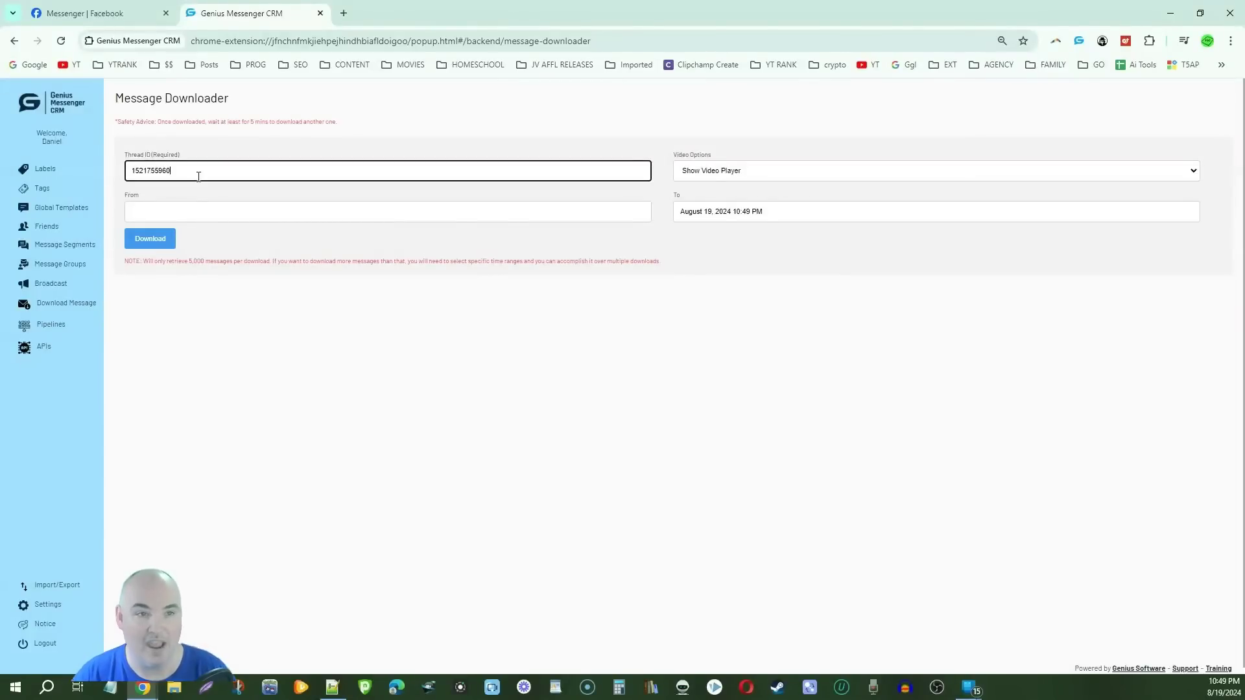
# - Set the start of the download range to January 1, 2024 12:00 AM
pyautogui.click(238, 215)
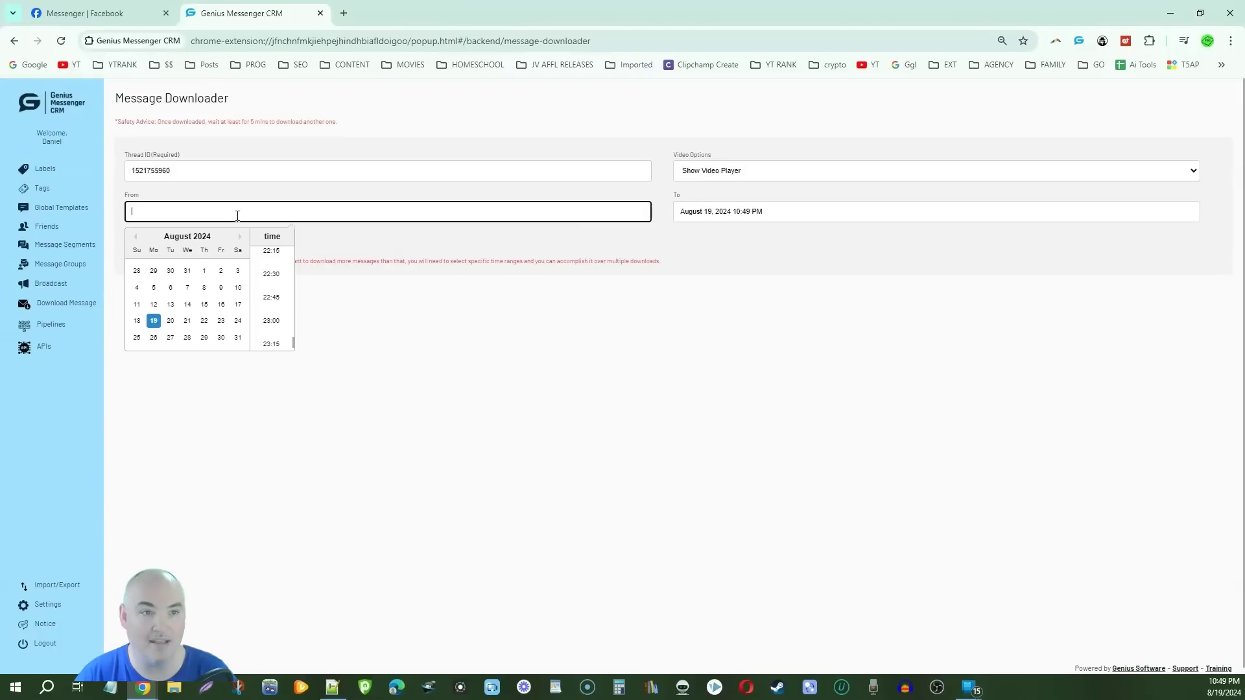
pyautogui.doubleClick(136, 246)
pyautogui.click(134, 237)
pyautogui.click(135, 237)
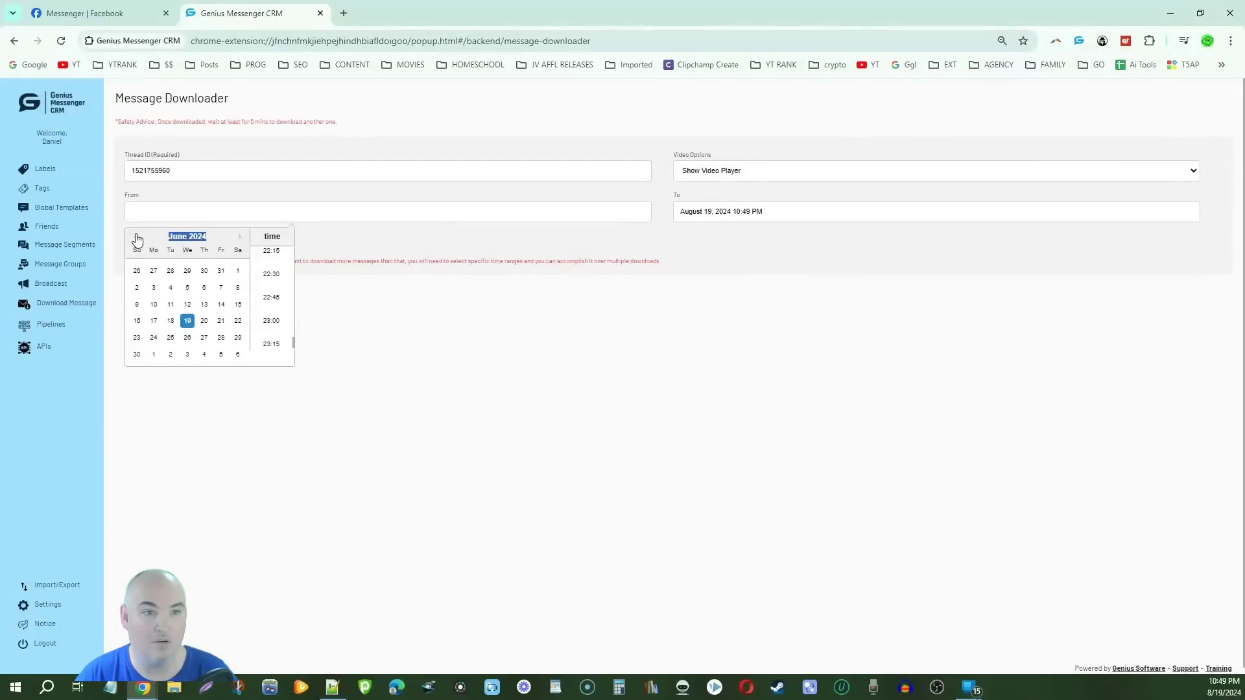
pyautogui.click(135, 236)
pyautogui.click(135, 237)
pyautogui.click(135, 236)
pyautogui.click(135, 236)
pyautogui.click(134, 236)
pyautogui.click(155, 271)
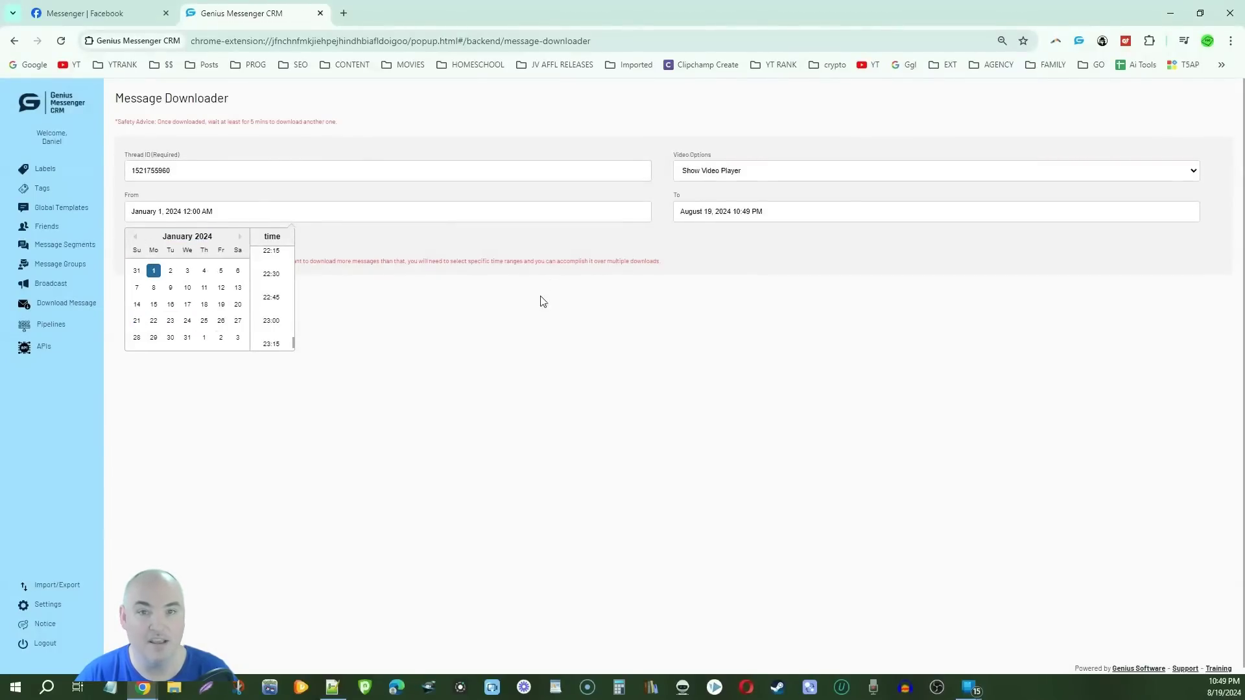
pyautogui.click(548, 328)
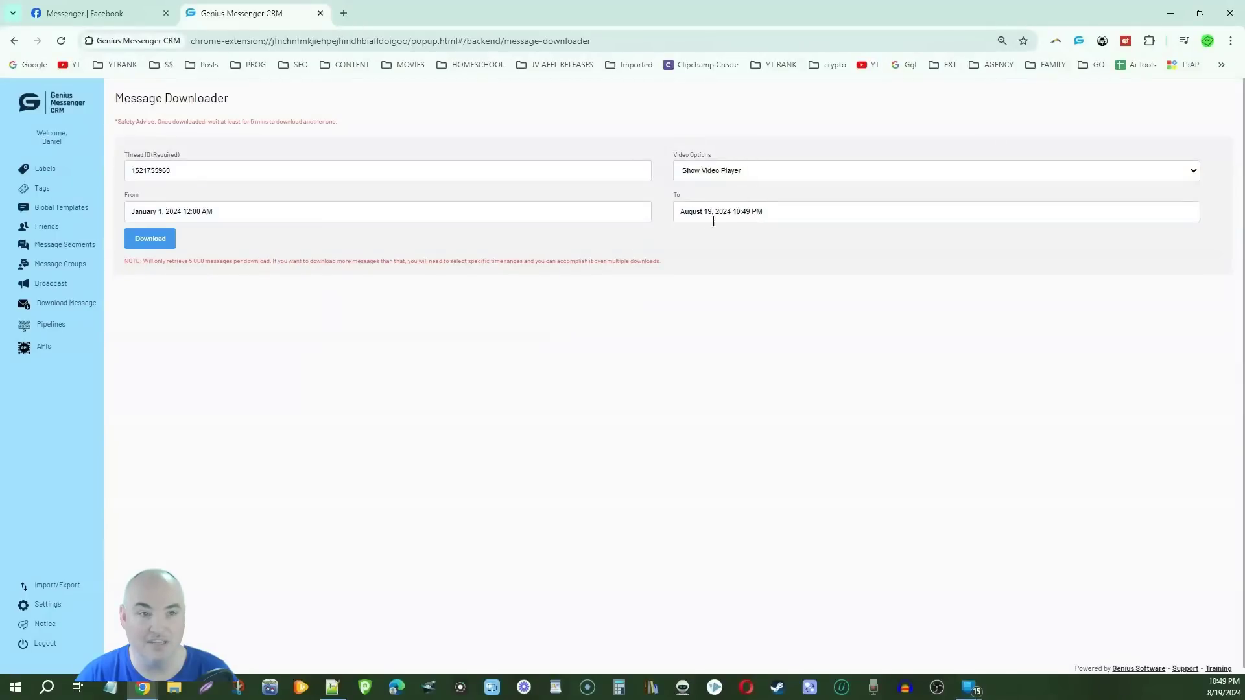
# - Download the conversation's messages for the chosen range and look through the generated transcript
pyautogui.click(158, 239)
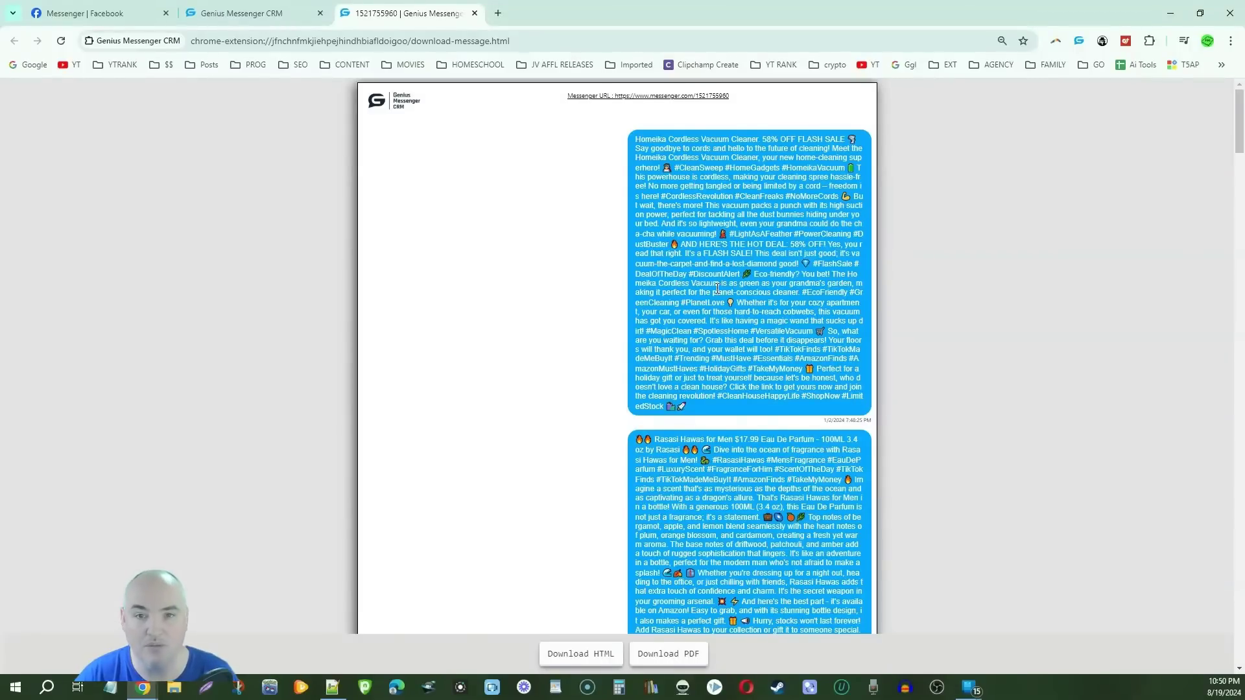
pyautogui.scroll(-13, 717, 285)
pyautogui.scroll(-15, 718, 256)
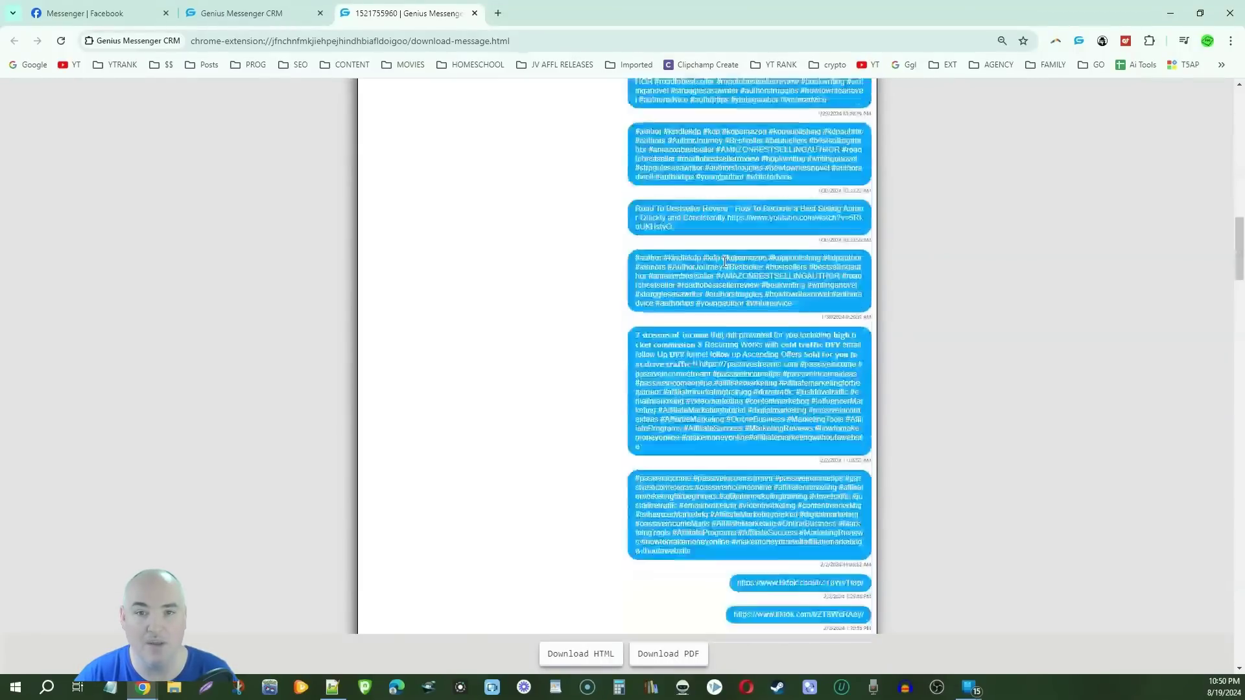
pyautogui.scroll(18, 739, 294)
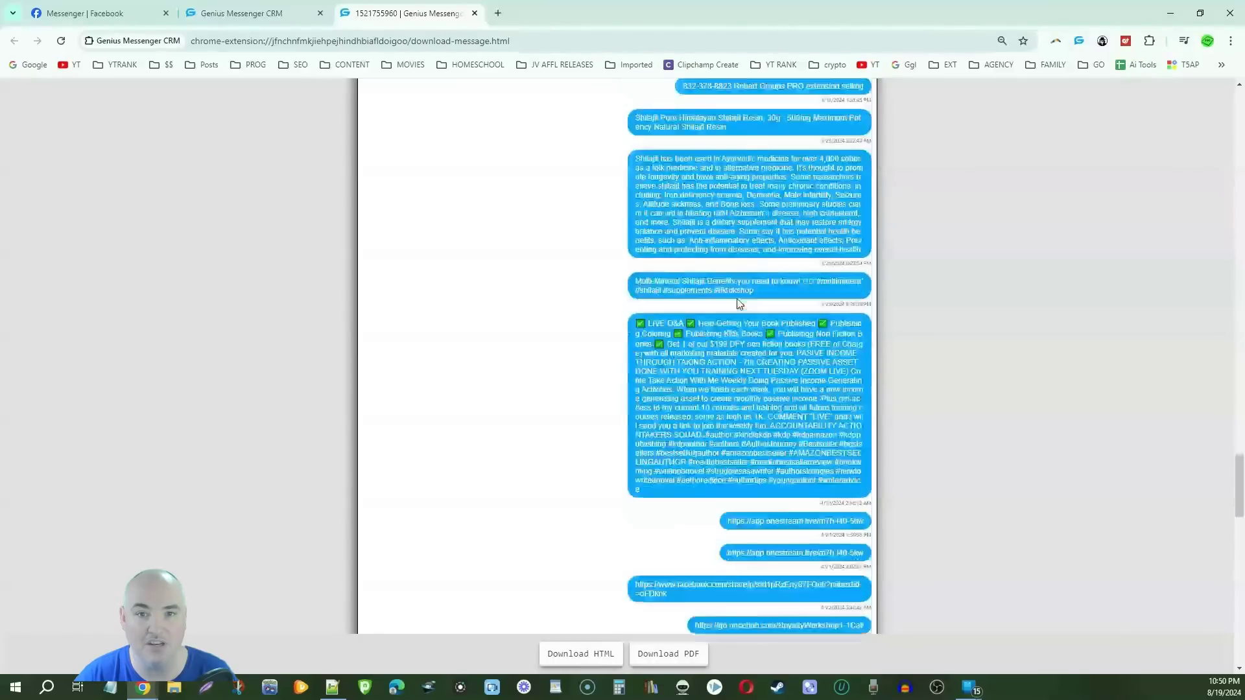
# - Start the transcript's PDF download, set the print destination to Save as PDF, and look through the preview pages
pyautogui.scroll(6, 735, 297)
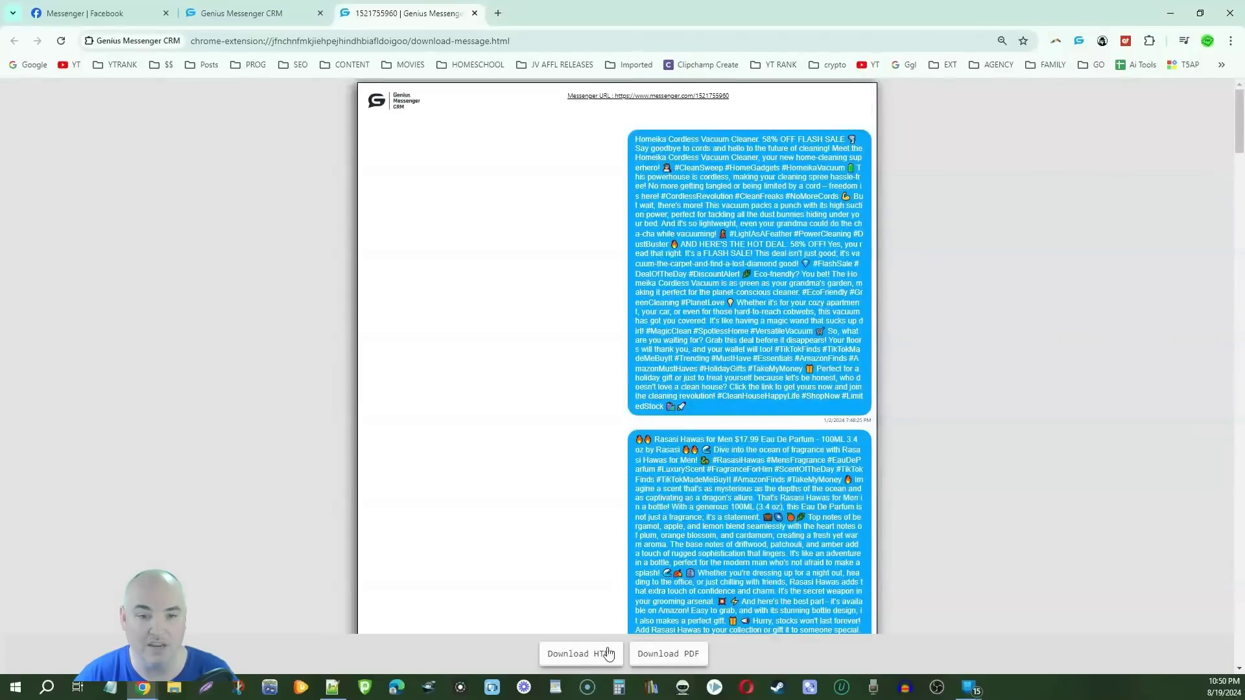
pyautogui.click(668, 653)
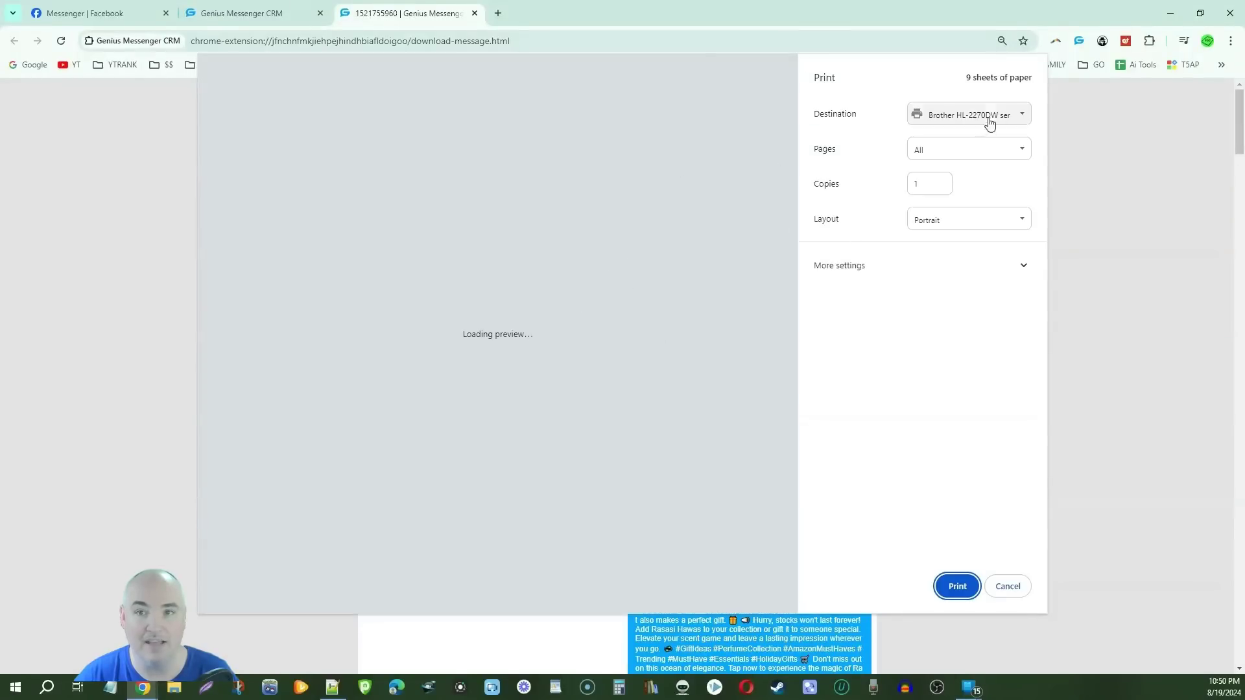
pyautogui.click(1021, 116)
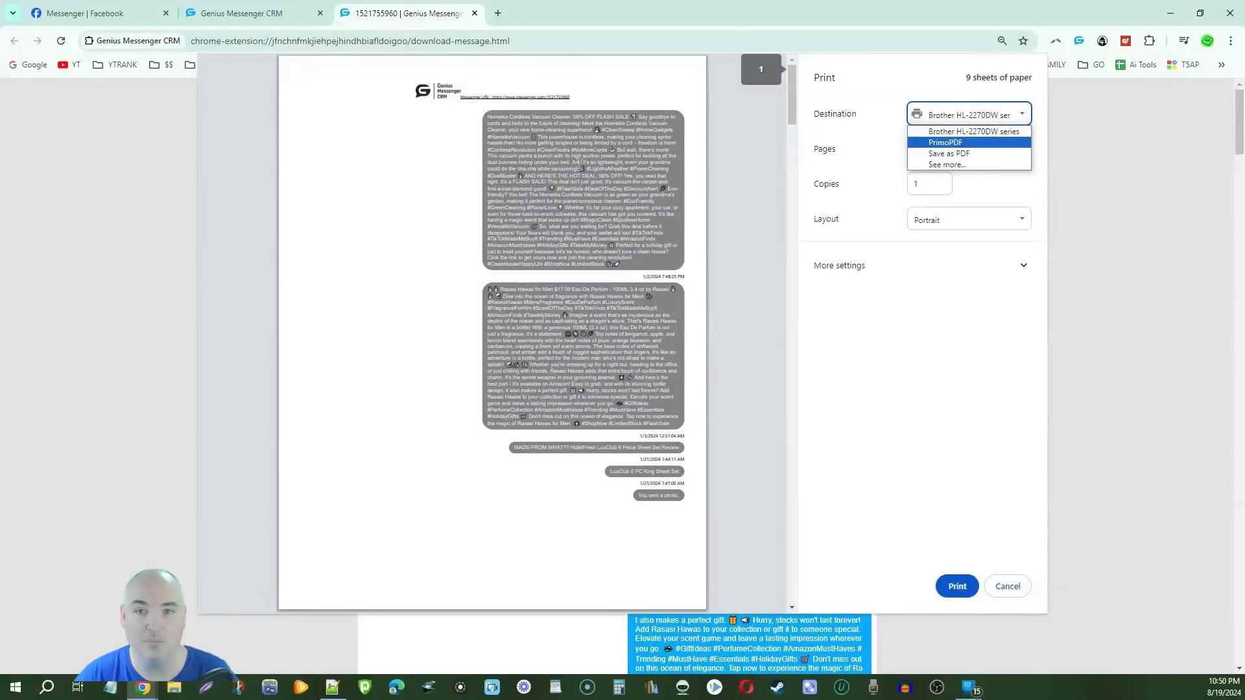
pyautogui.click(967, 156)
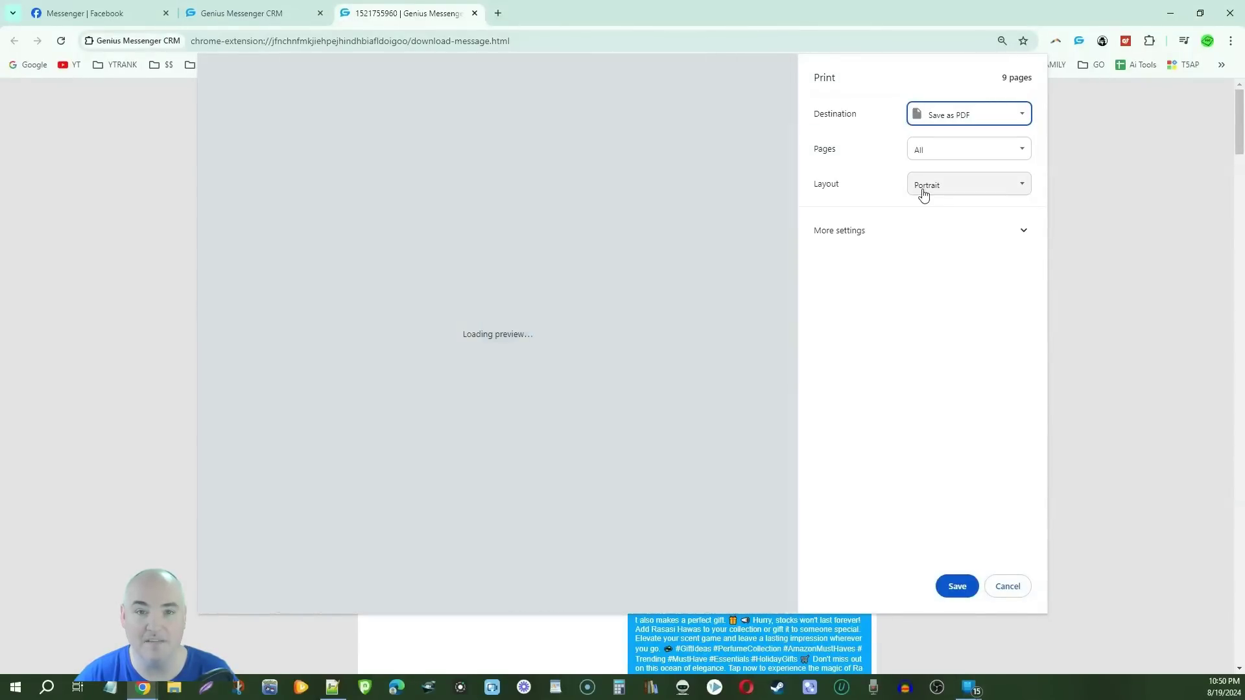
pyautogui.scroll(-20, 609, 207)
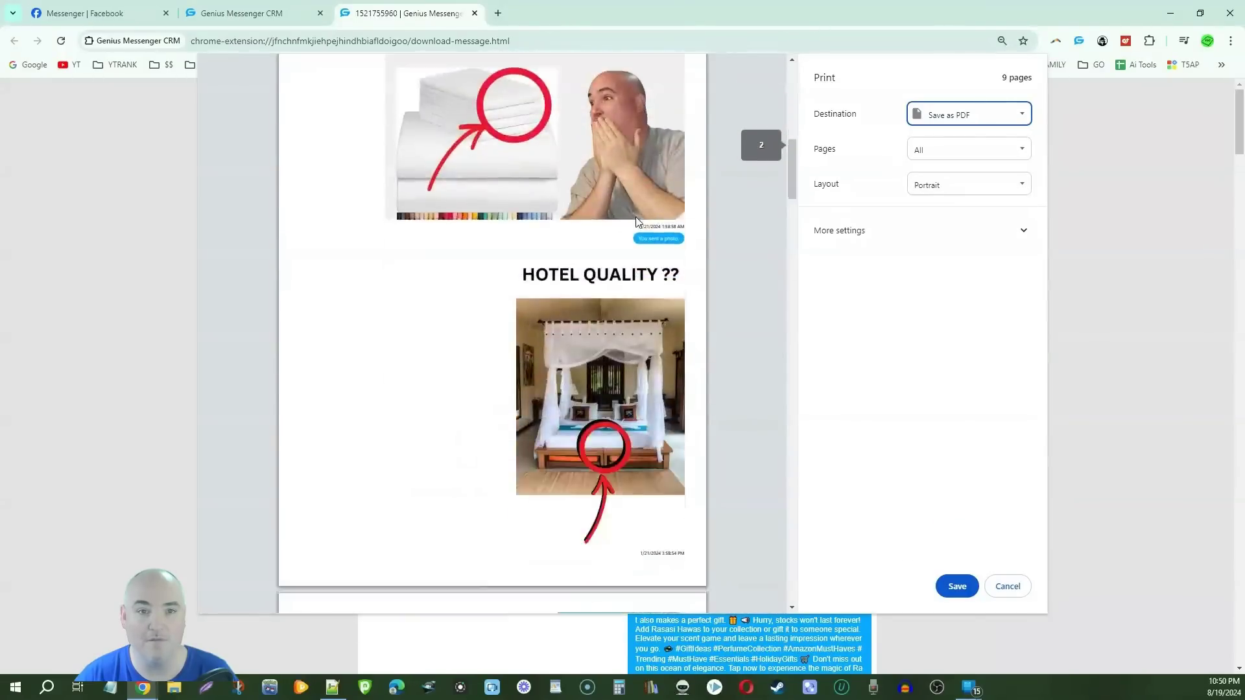
pyautogui.scroll(20, 634, 207)
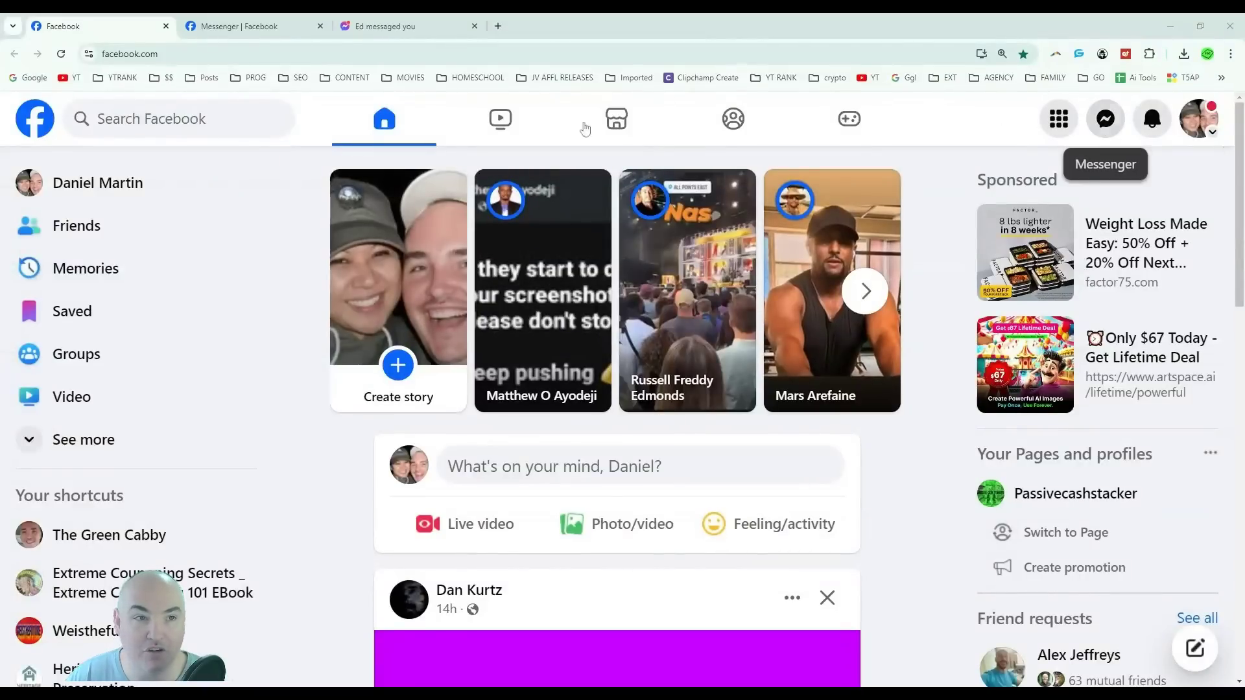
# - Open the chats list on the Facebook home page, and close that page to leave the full Facebook Messenger view in front
pyautogui.click(1105, 118)
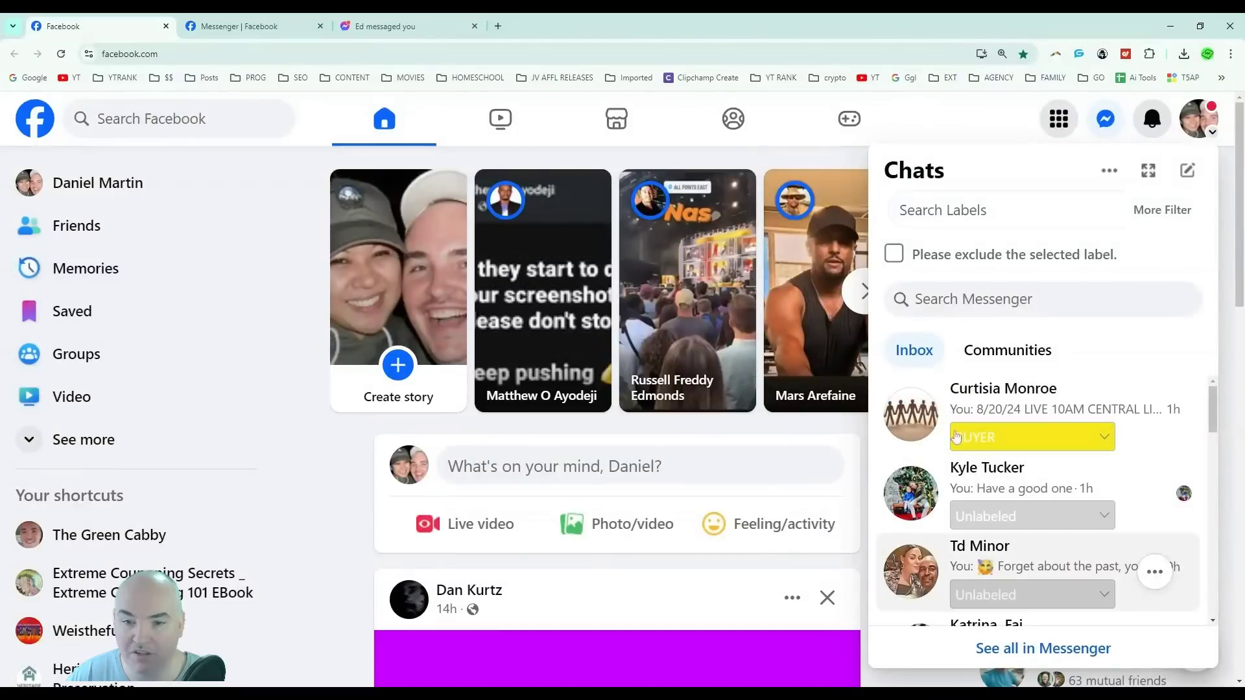
pyautogui.click(250, 27)
pyautogui.click(166, 26)
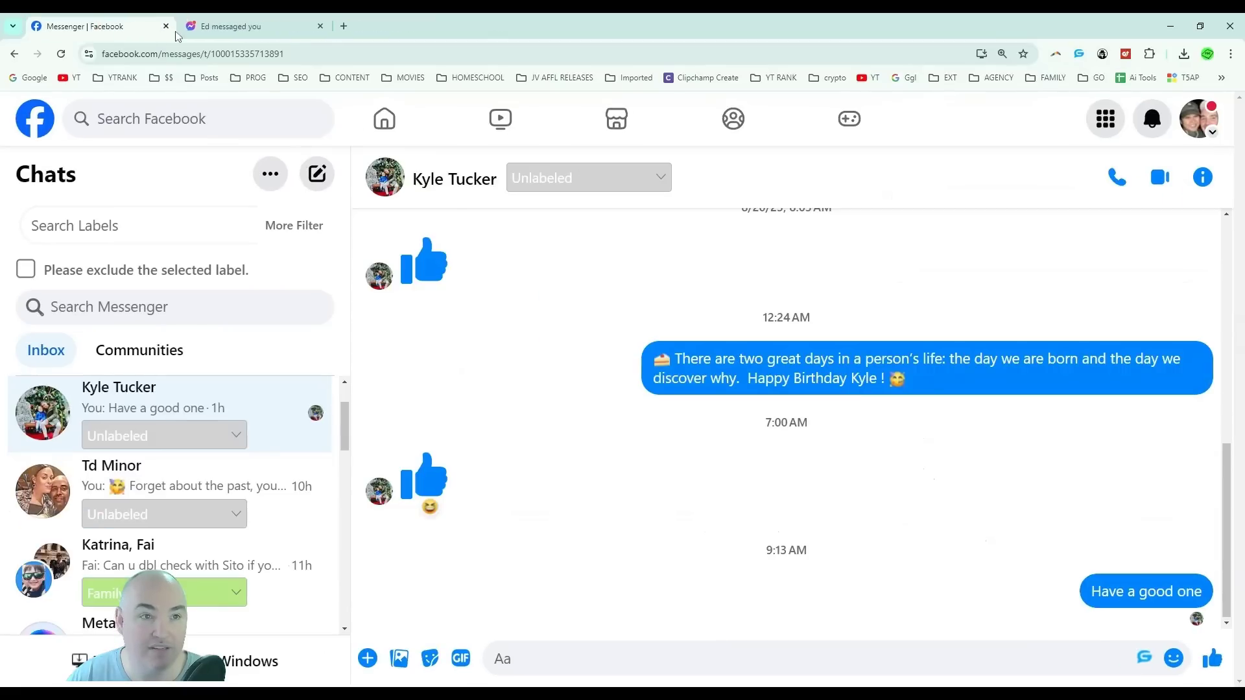
# - Compare the web address of the Facebook Messenger conversation with that of the encrypted conversation on messenger.com
pyautogui.click(256, 54)
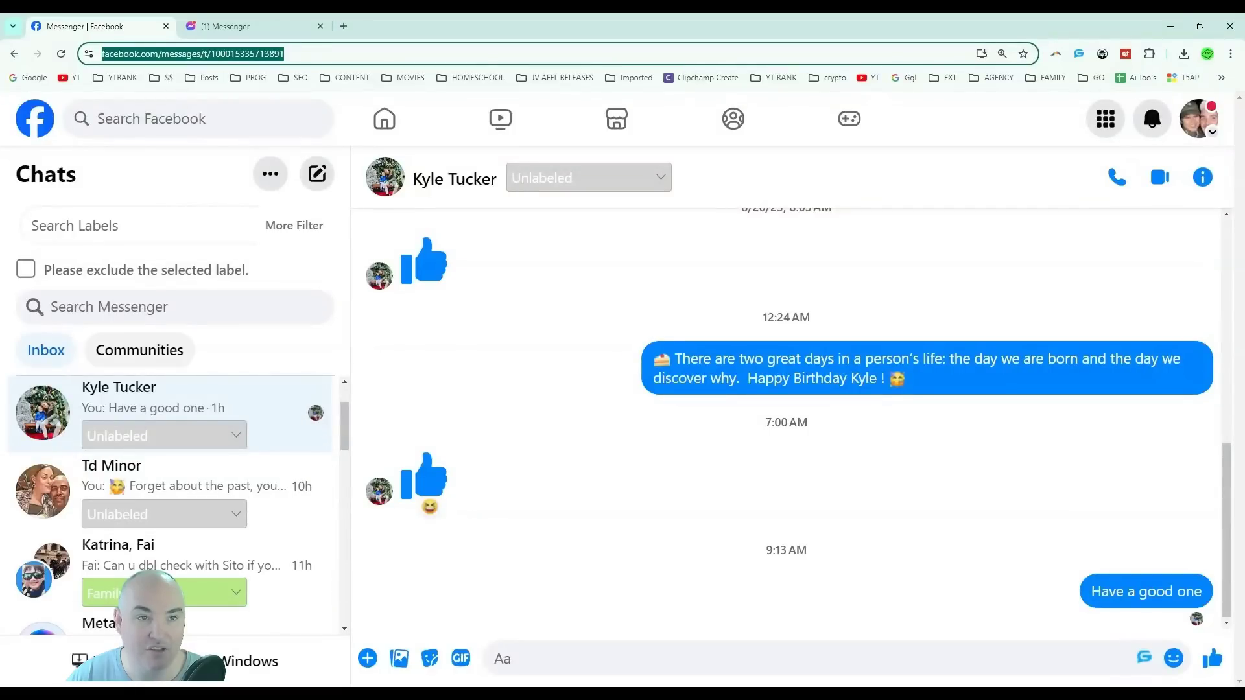
pyautogui.click(232, 27)
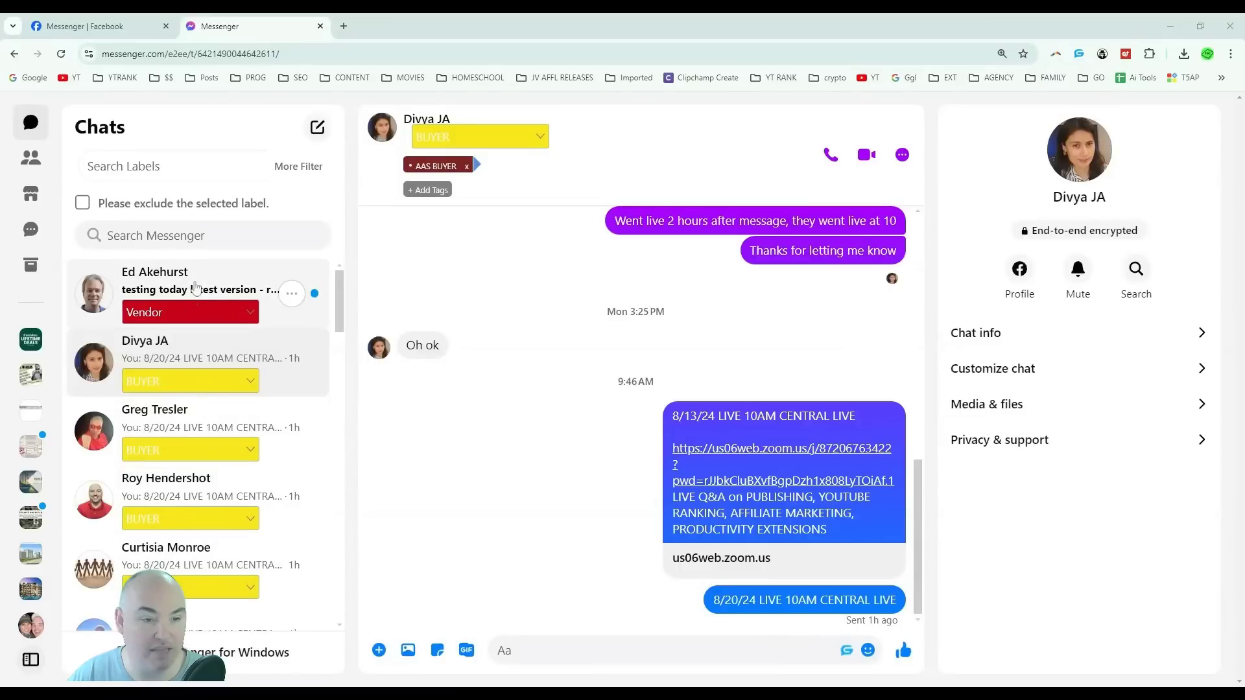
pyautogui.click(103, 29)
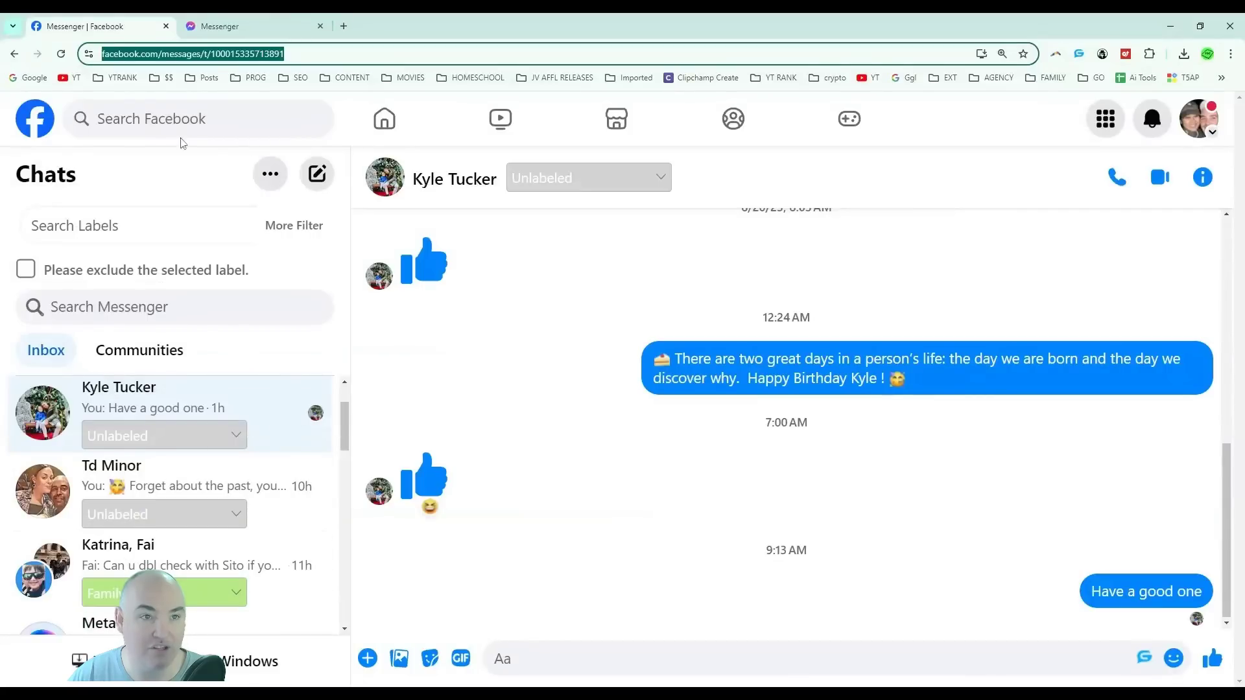
pyautogui.click(243, 28)
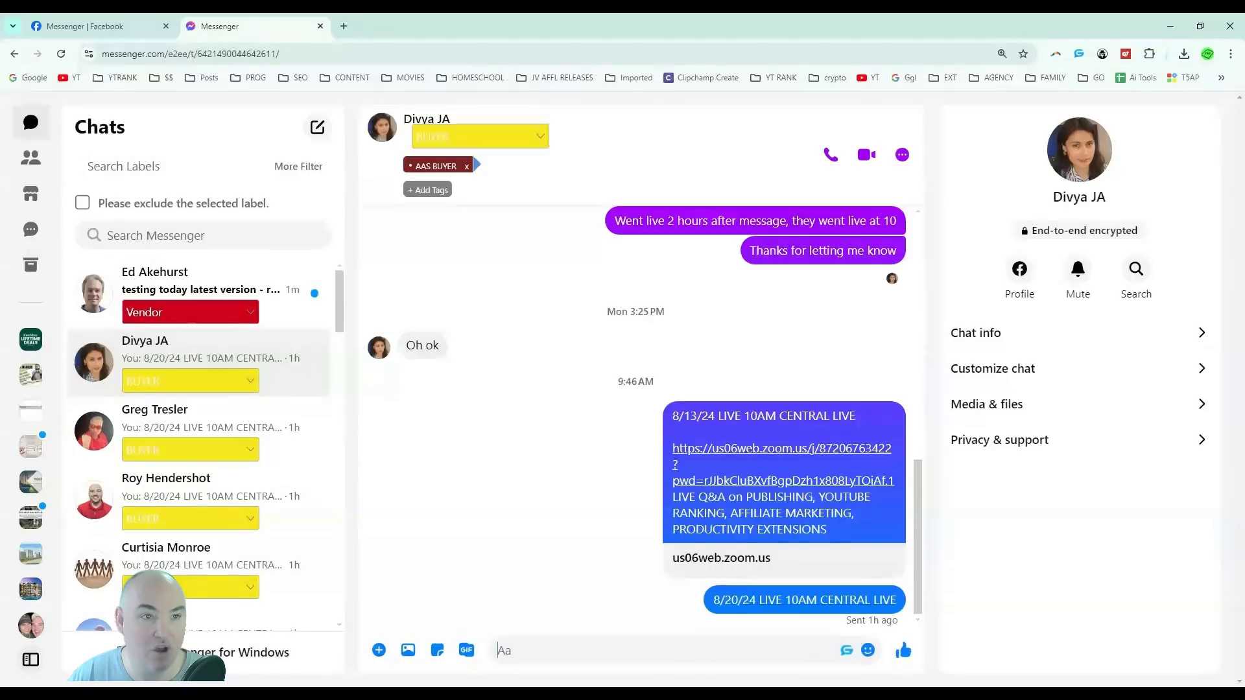